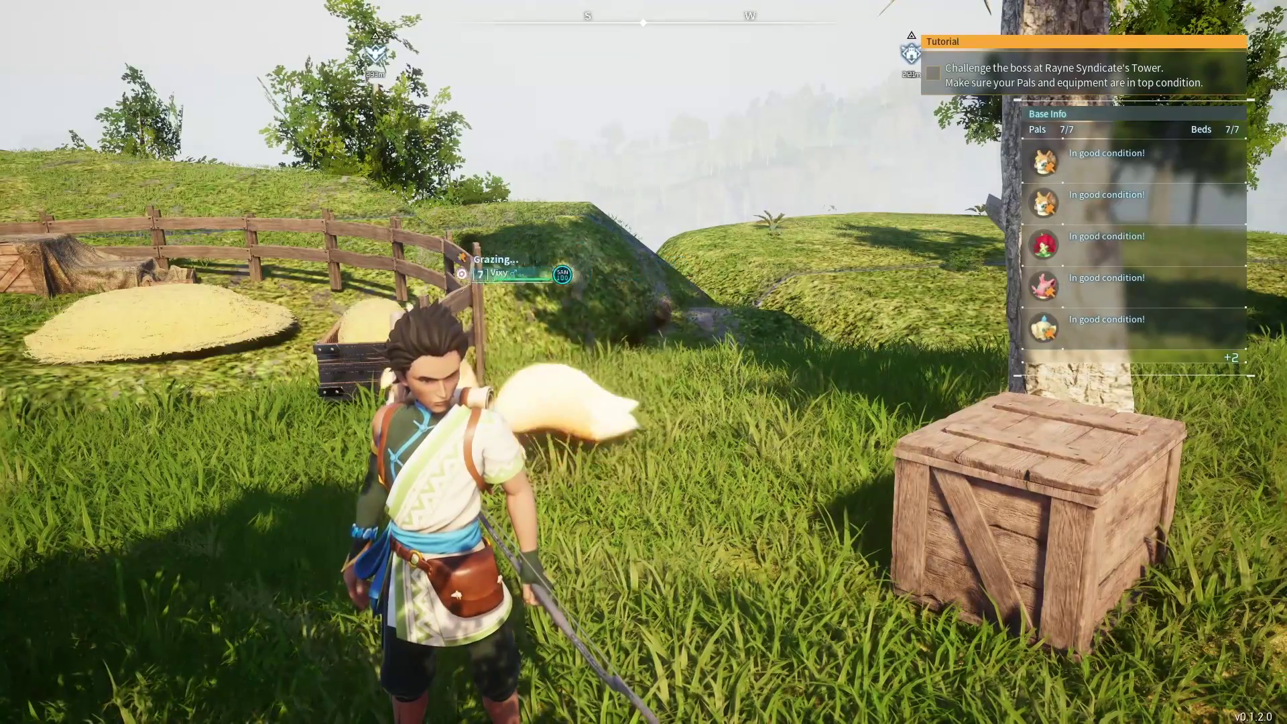
Step: Run around the base between the Pal pen and crafting table, then bring up Nitrado's services page
key(s)
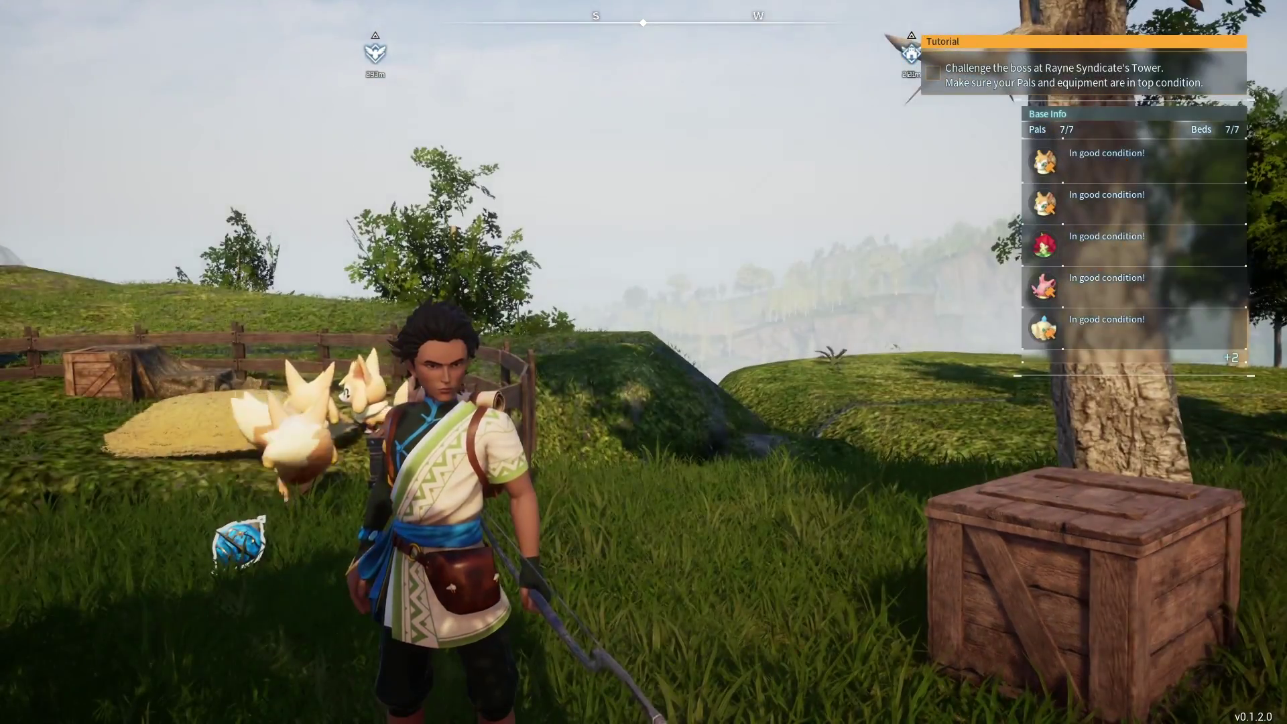
key(w)
key(w)
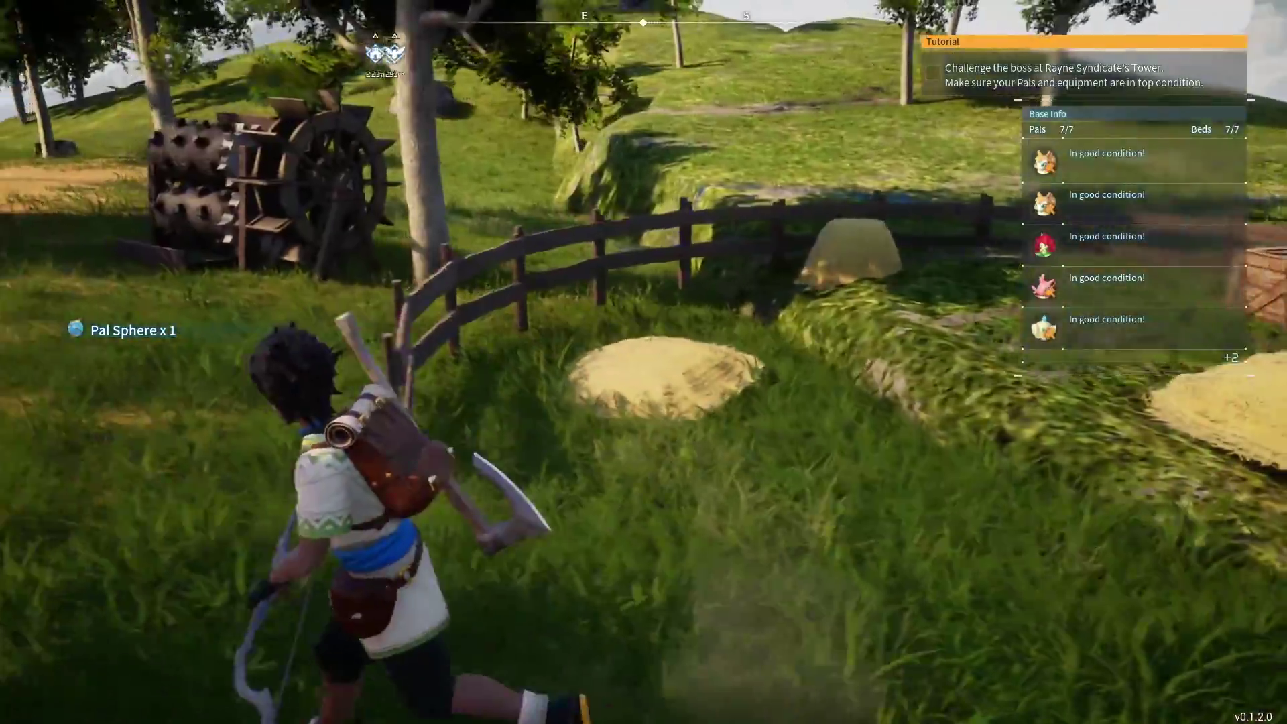
key(w)
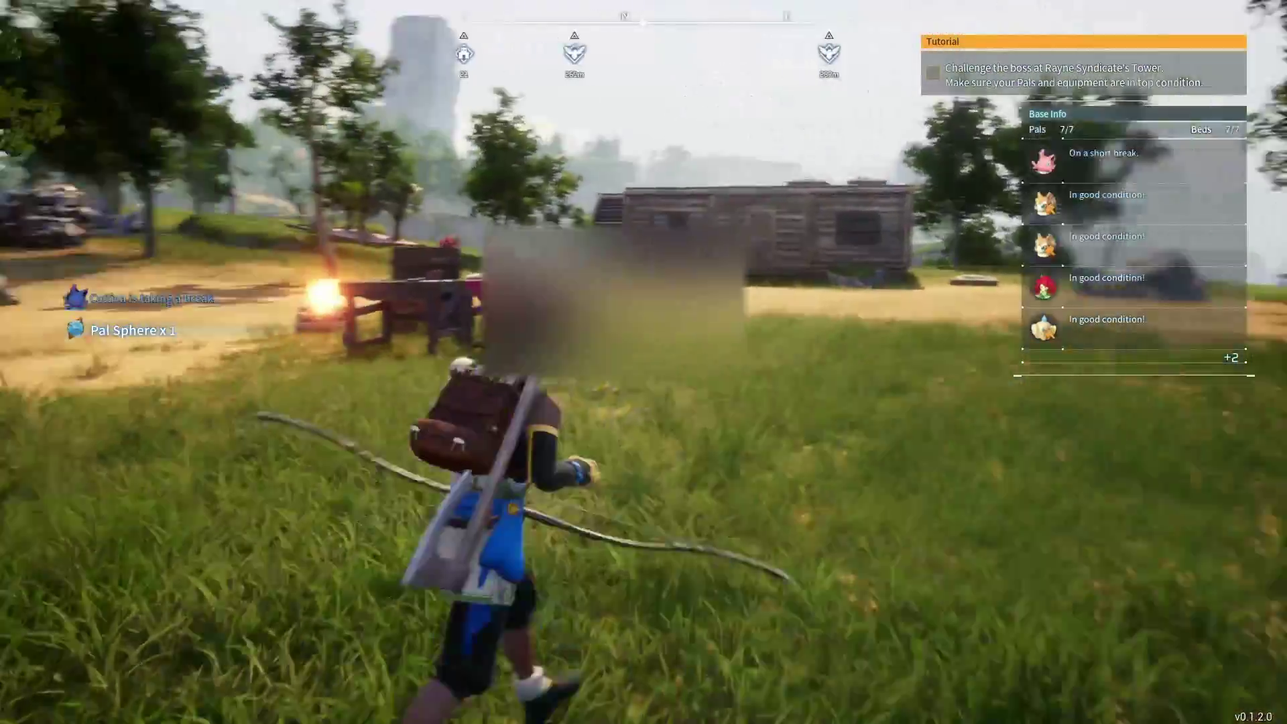
key(w)
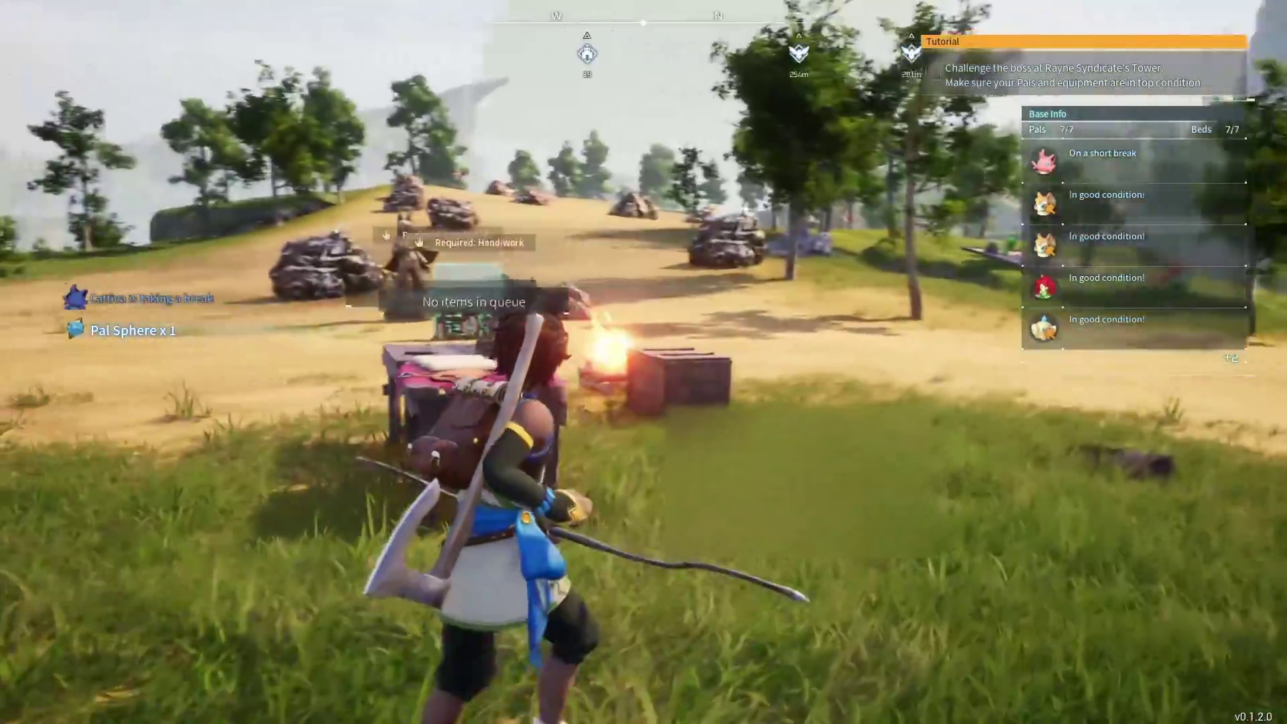
key(s)
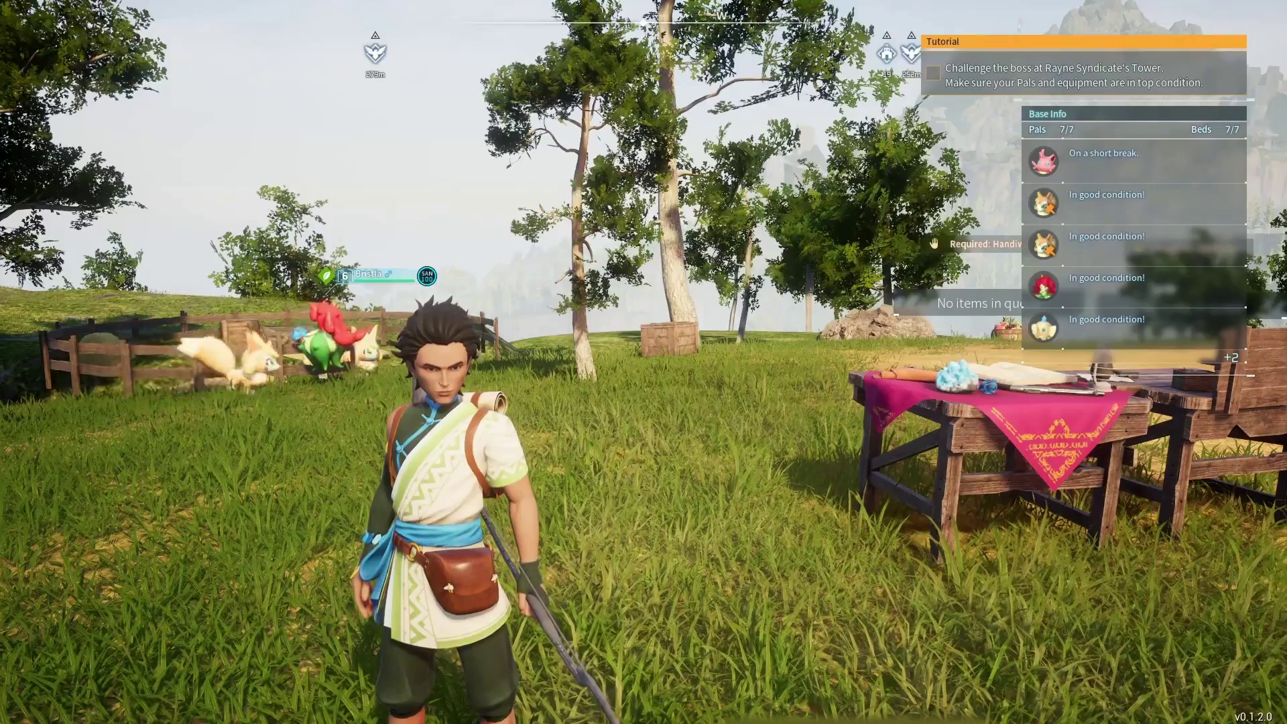
mouse_move(643, 362)
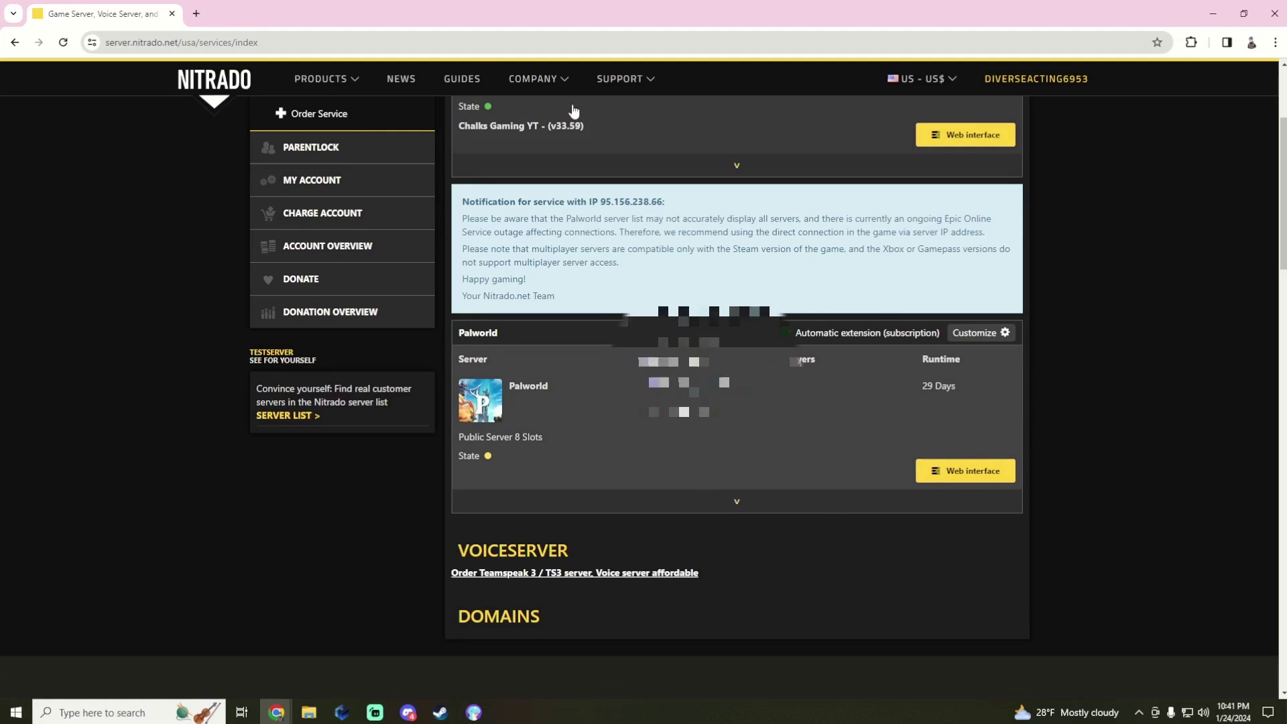
Step: Launch the Palworld server's Web interface dashboard from its card on the services list
click(982, 473)
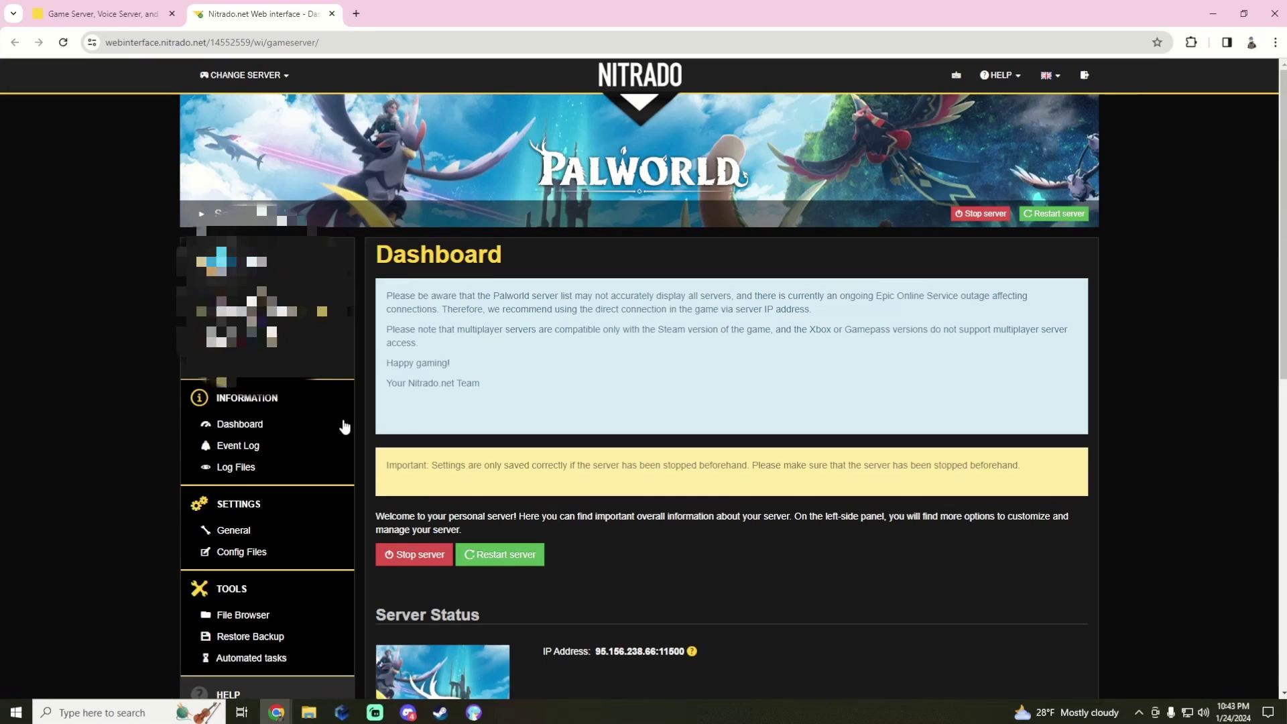
scroll(344, 427, down, 6)
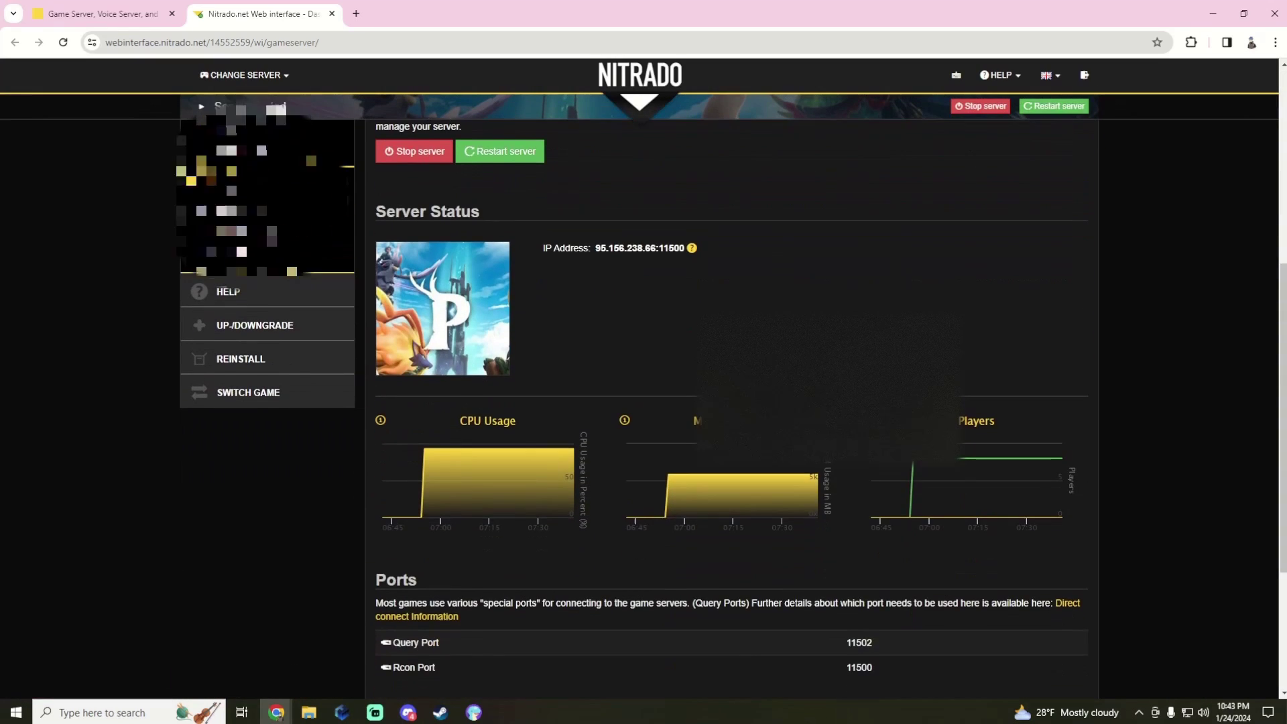
scroll(675, 553, up, 2)
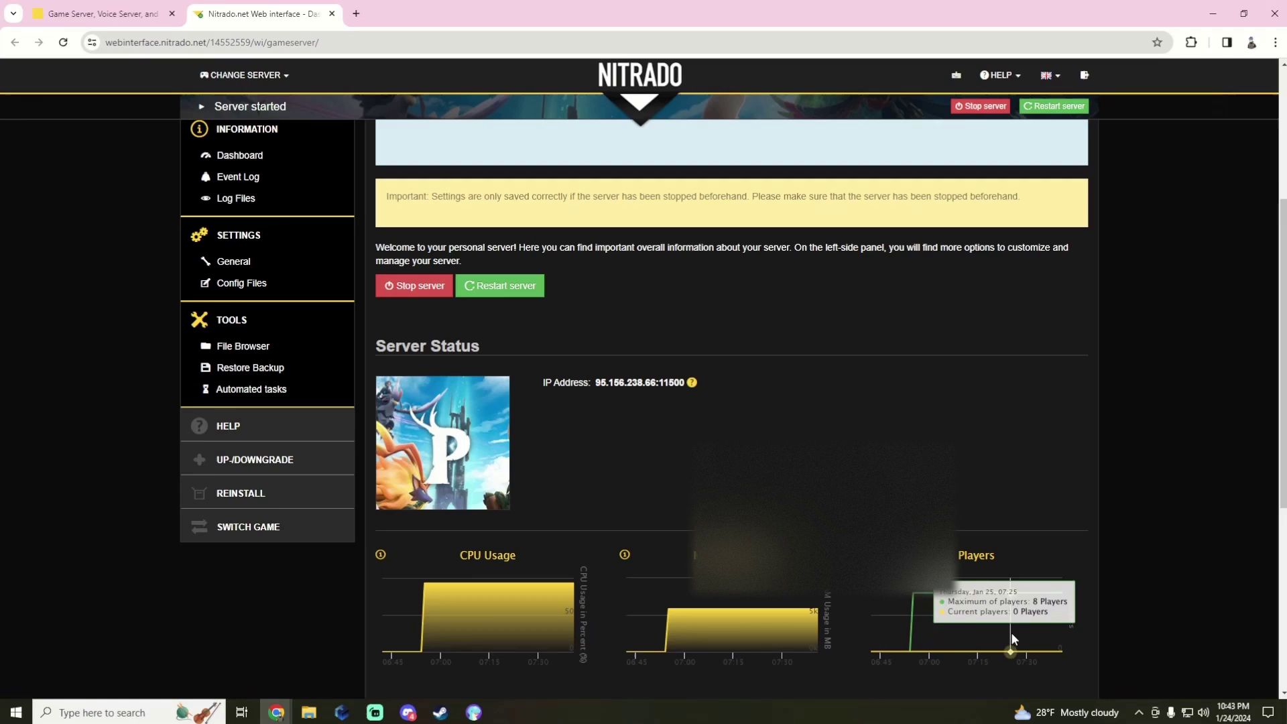
scroll(843, 447, up, 2)
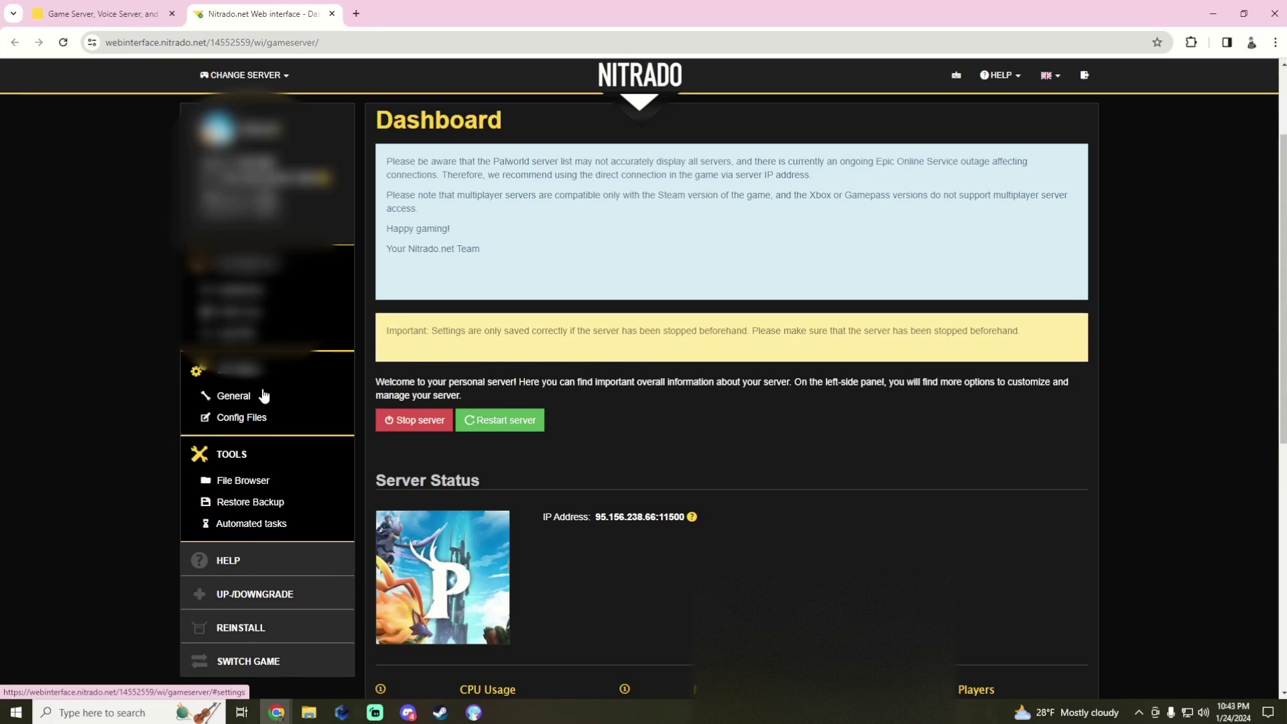
Step: Go from the General settings page to the server's Config Files editor
click(234, 398)
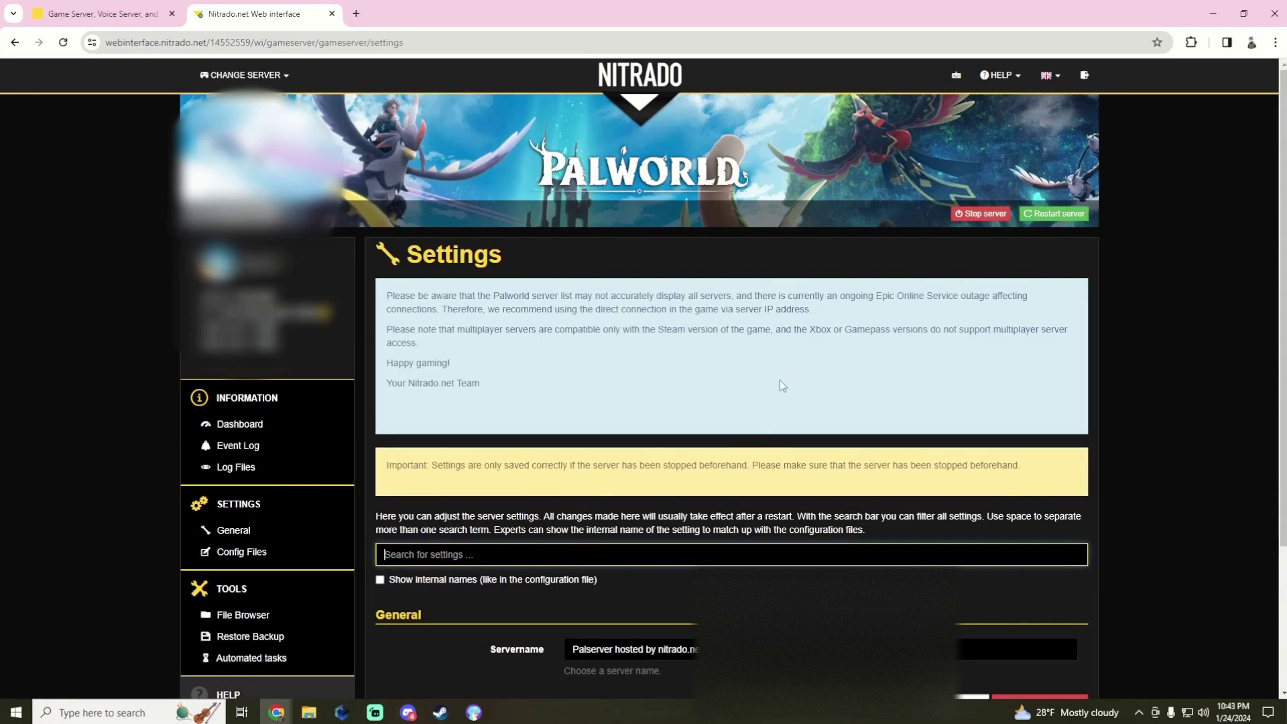
scroll(745, 446, down, 2)
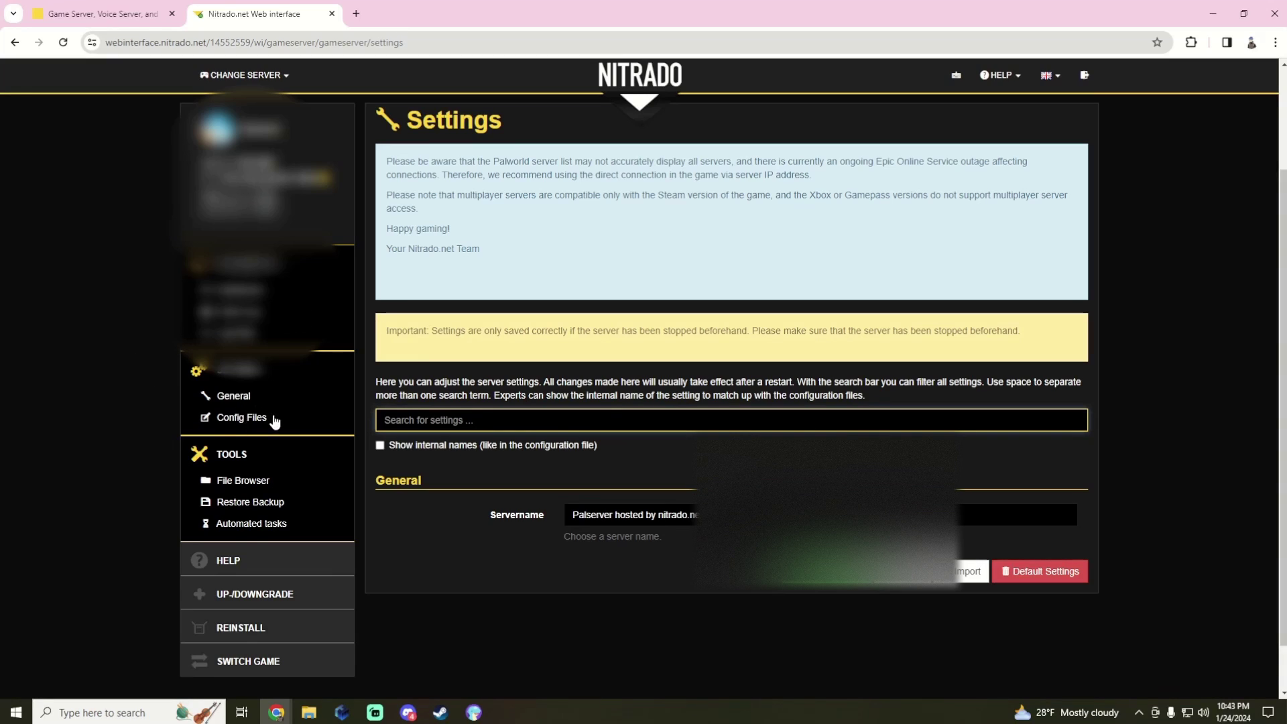
click(246, 420)
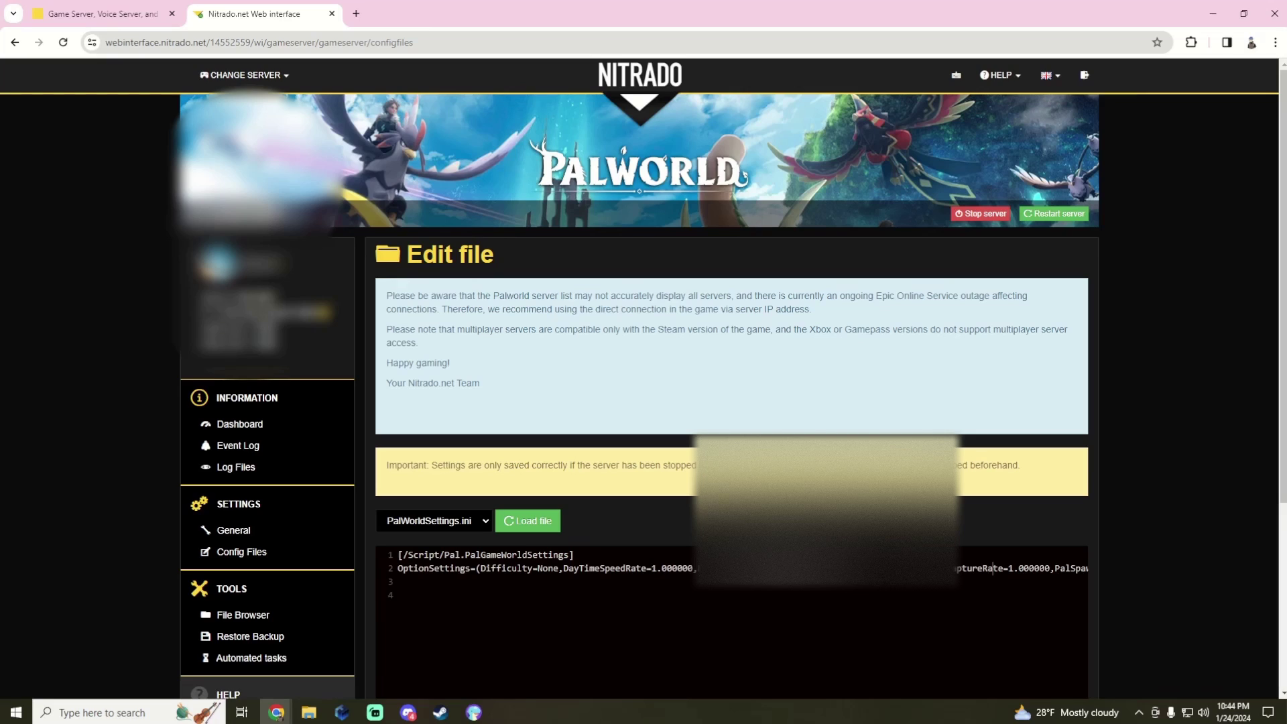
Step: Step along line 2 through the Pal damage, player damage, stomach and stamina settings
key(Right)
key(Right)
key(Right)
key(Right)
key(Right)
key(Right)
key(Right)
key(Right)
key(Right)
key(Right)
key(Right)
key(Right)
key(Right)
key(Right)
key(Right)
key(Right)
key(Right)
key(Right)
key(Right)
key(Right)
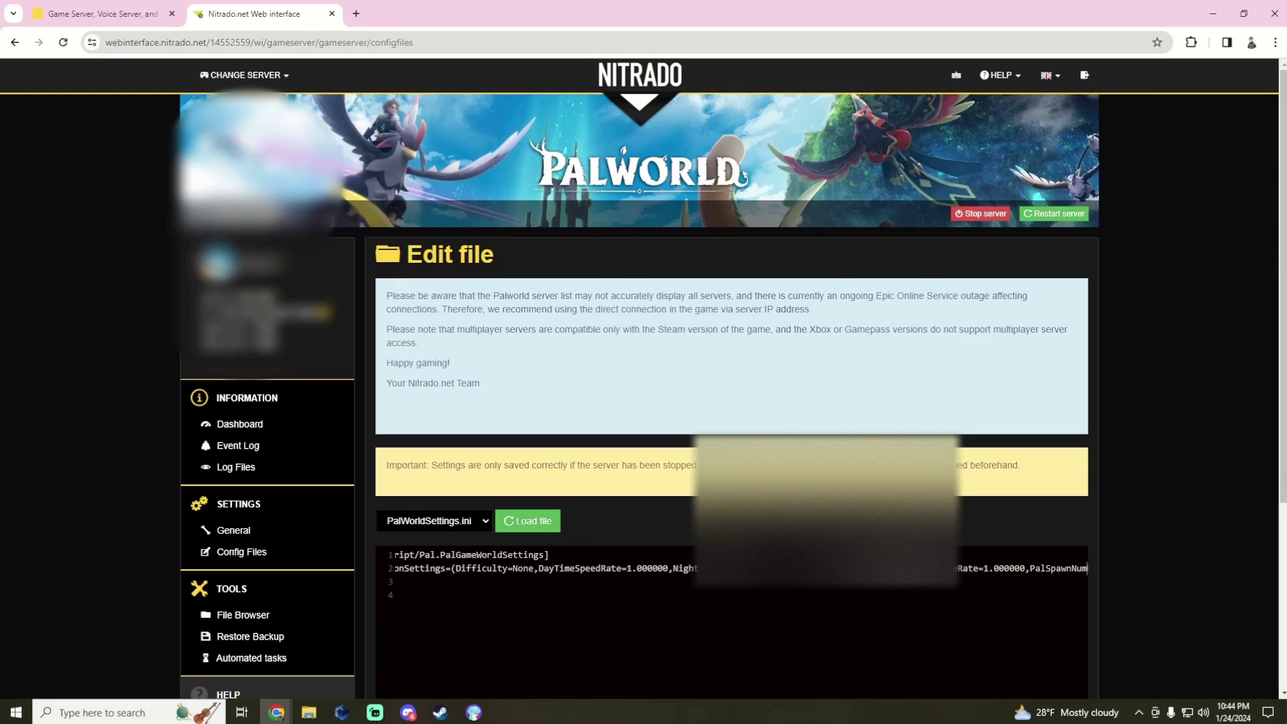
key(Right)
key(Right)
key(Right)
key(Right)
key(Right)
key(Right)
key(Right)
key(Right)
key(Right)
key(Right)
key(Right)
key(Right)
key(Right)
key(Right)
key(Right)
key(Right)
key(Right)
key(Right)
key(Right)
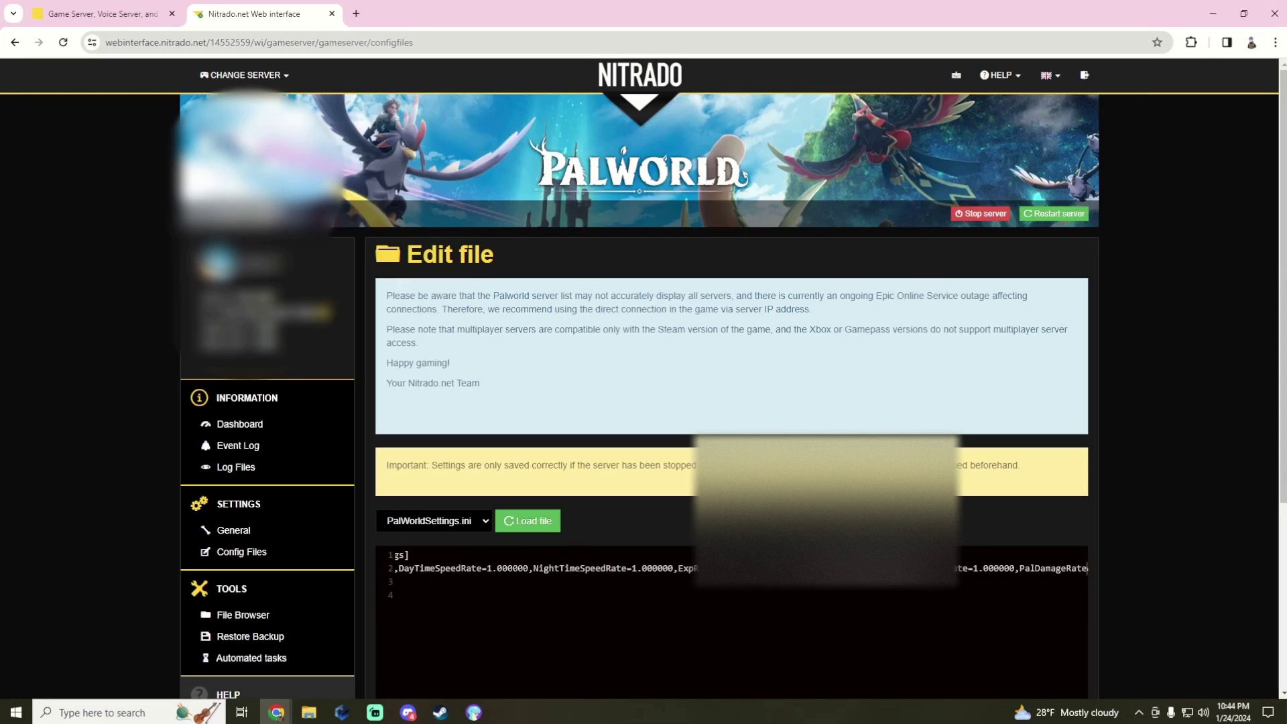
key(Right)
key(Right)
key(Right)
key(Right)
key(Right)
key(Right)
key(Right)
key(Right)
key(Right)
key(Right)
key(Right)
key(Right)
key(Right)
key(Right)
key(Right)
key(Right)
key(Right)
key(Right)
key(Right)
key(Right)
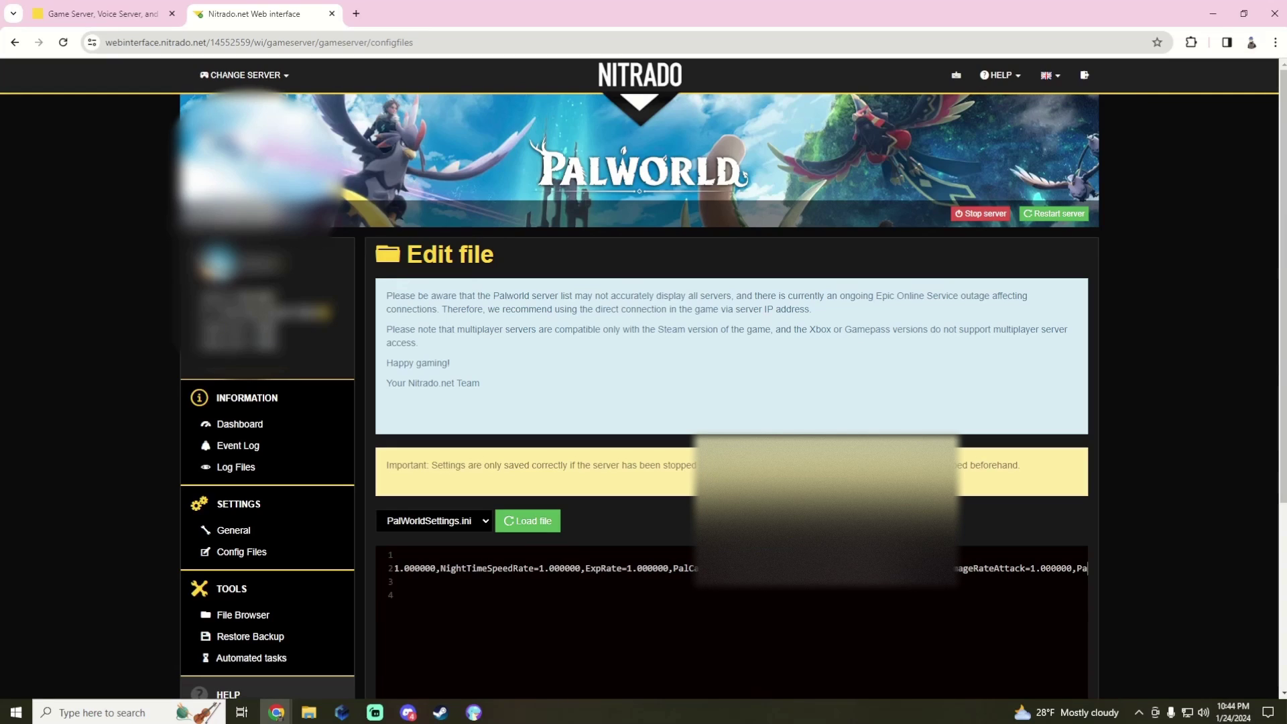
key(Right)
key(Right)
key(Right)
key(Right)
key(Right)
key(Right)
key(Right)
key(Right)
key(Right)
key(Right)
key(Right)
key(Right)
key(Right)
key(Right)
key(Right)
key(Right)
key(Right)
key(Right)
key(Right)
key(Right)
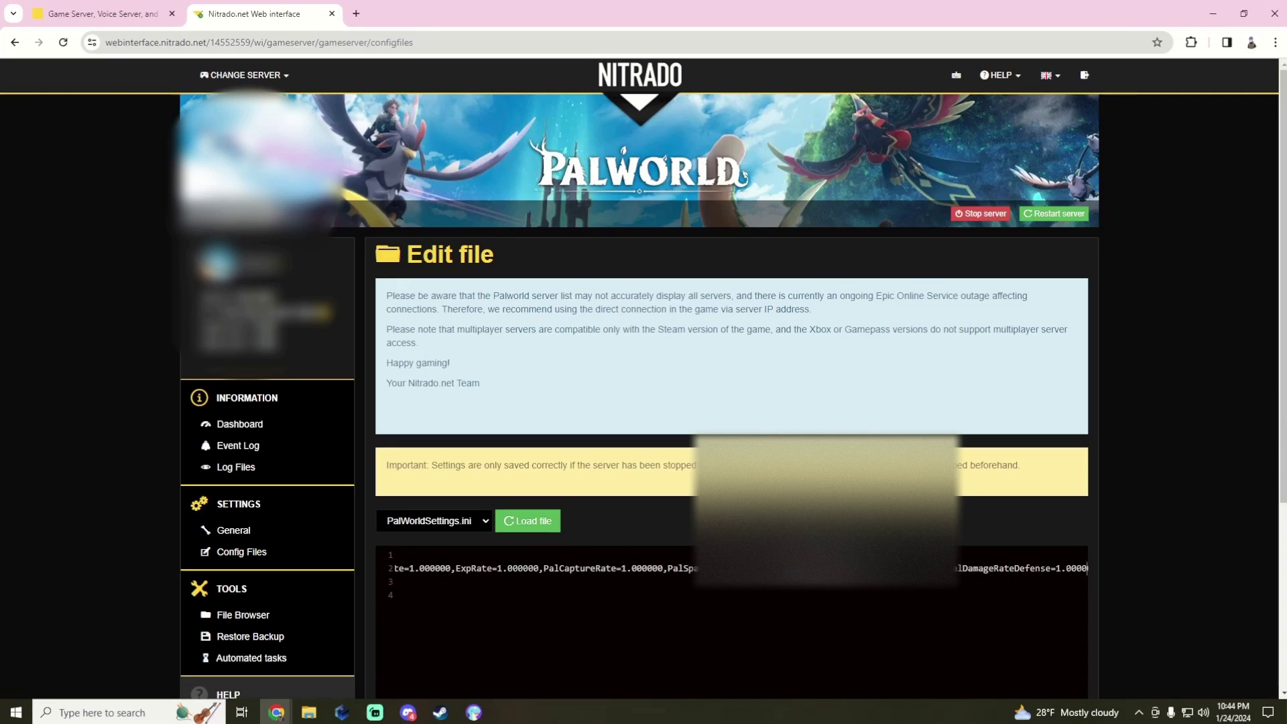
key(Right)
key(Right)
key(Right)
key(Right)
key(Right)
key(Right)
key(Right)
key(Right)
key(Right)
key(Right)
key(Right)
key(Right)
key(Right)
key(Right)
key(Right)
key(Right)
key(Right)
key(Right)
key(Right)
key(Right)
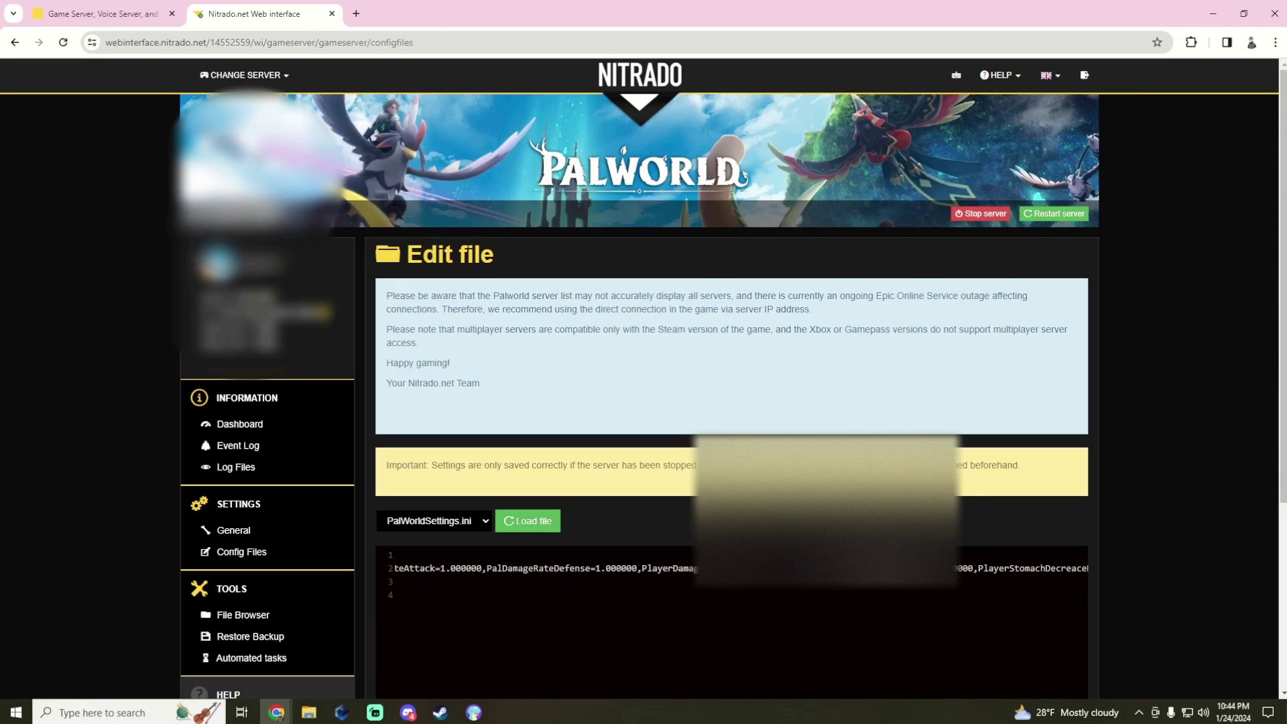
key(Right)
key(Right)
key(Right)
key(Right)
key(Right)
key(Right)
key(Right)
key(Right)
key(Right)
key(Right)
key(Right)
key(Right)
key(Right)
key(Right)
key(Right)
key(Right)
key(Right)
key(Right)
key(Right)
key(Right)
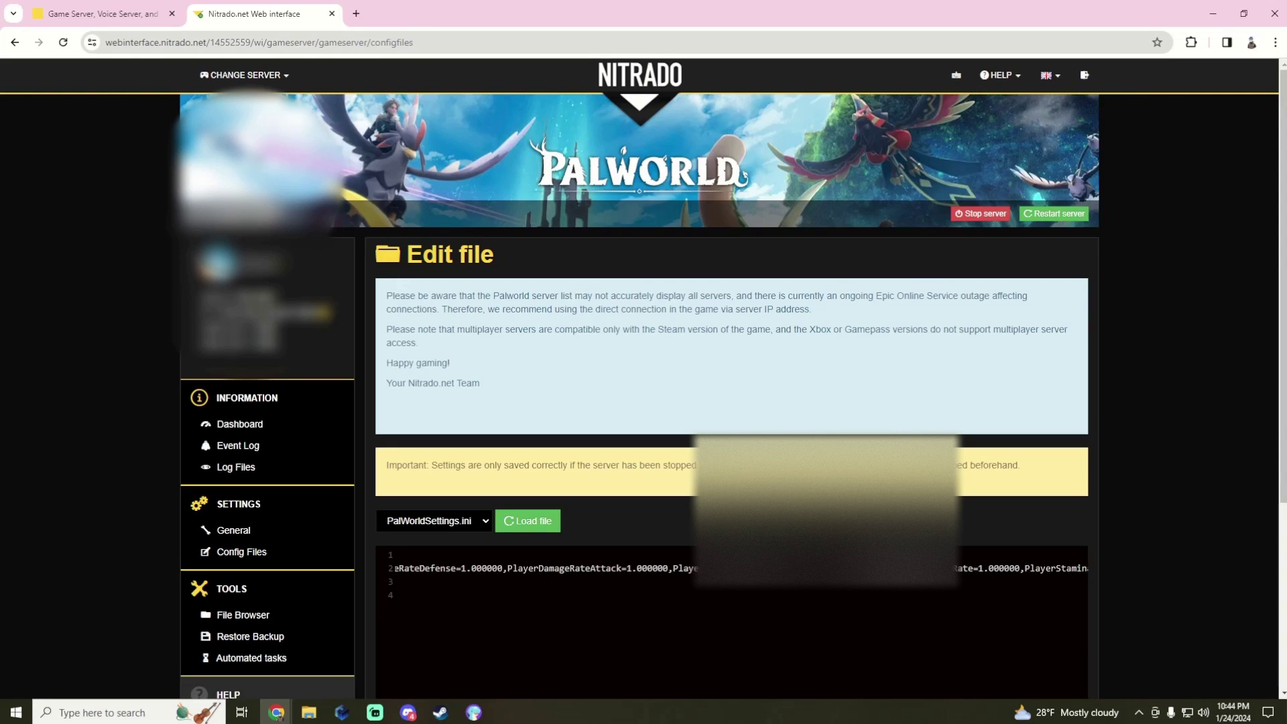
Step: Search the config for 'pass', dismiss the driver notification, and save the PalWorldSettings.ini changes
key(ctrl+f)
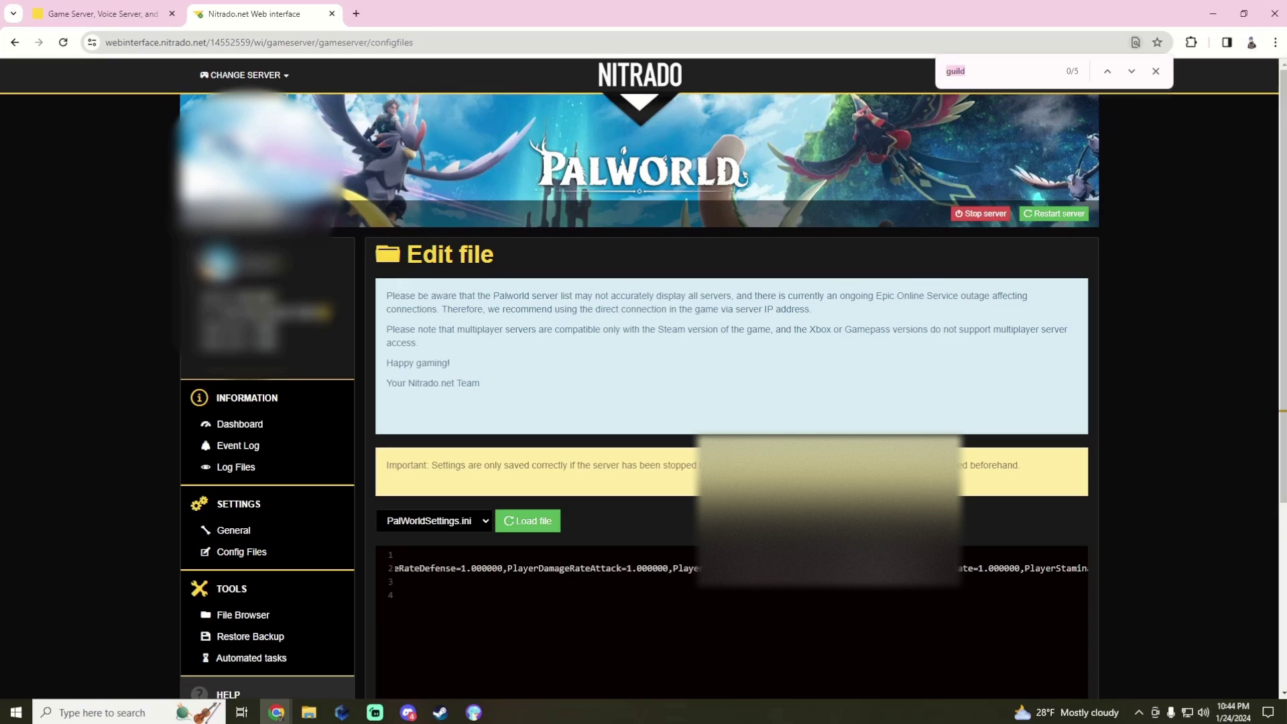
text(pass)
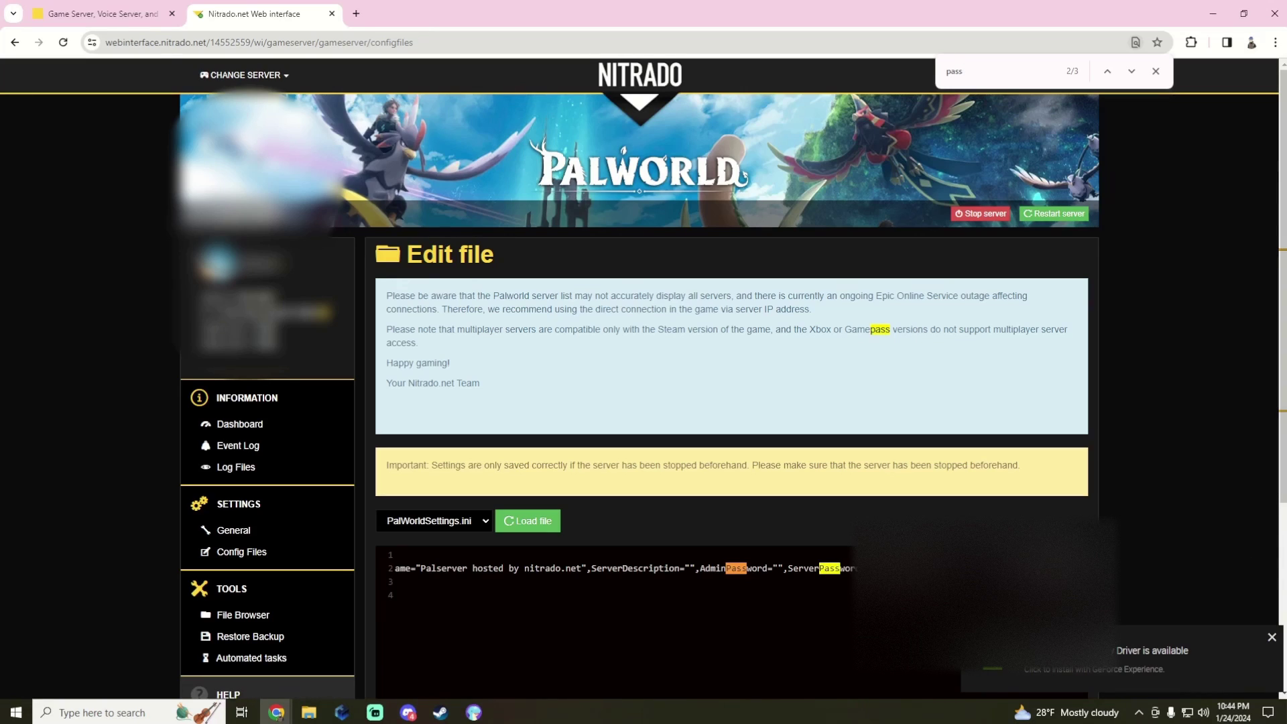
click(1271, 636)
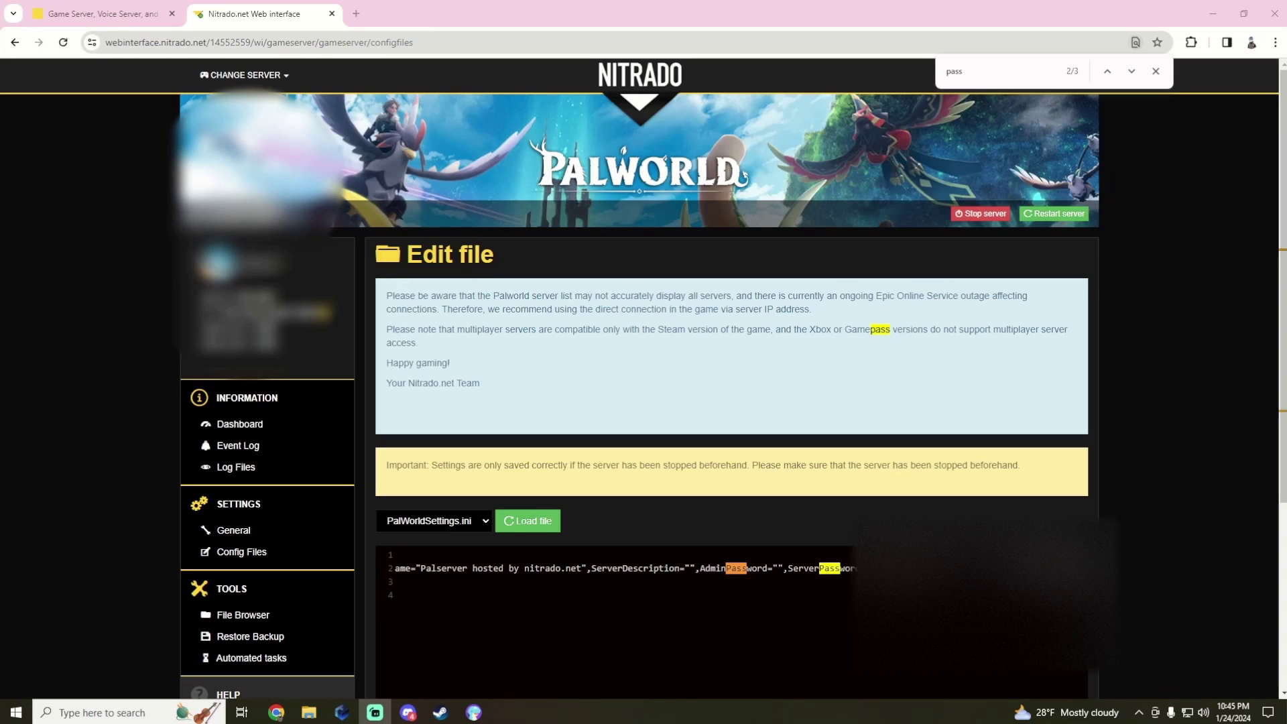
scroll(562, 535, down, 4)
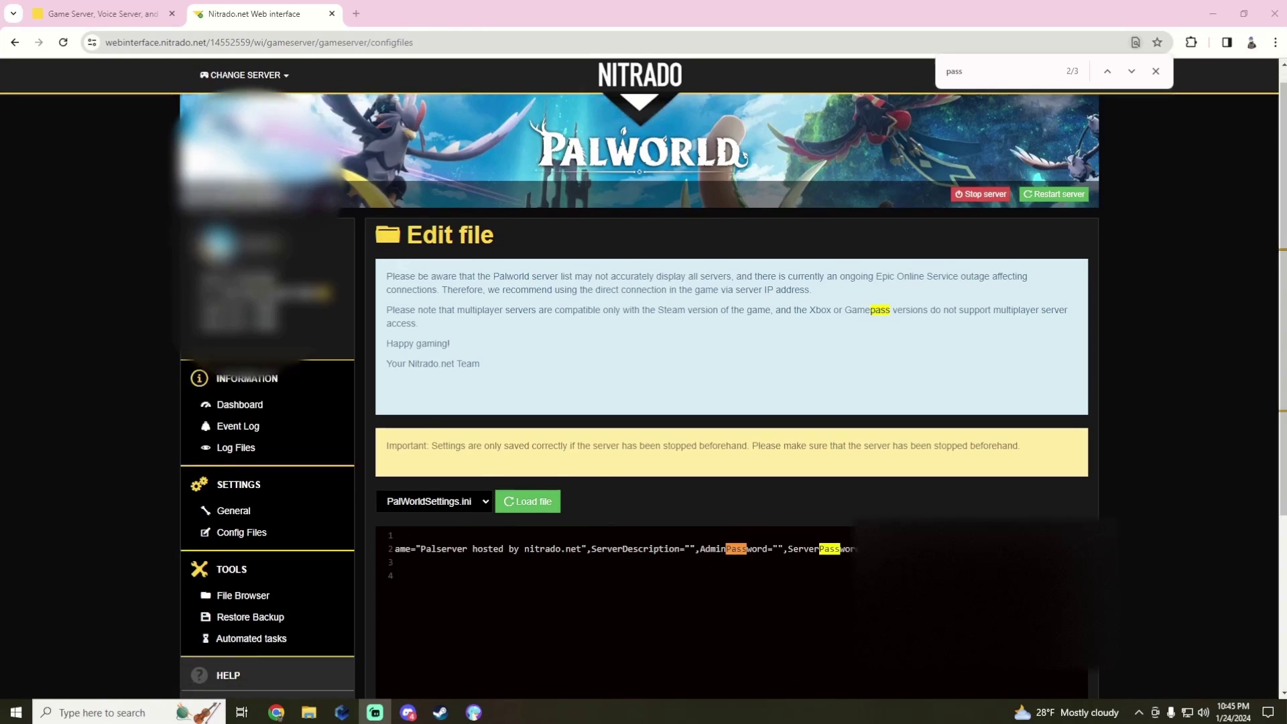
click(416, 600)
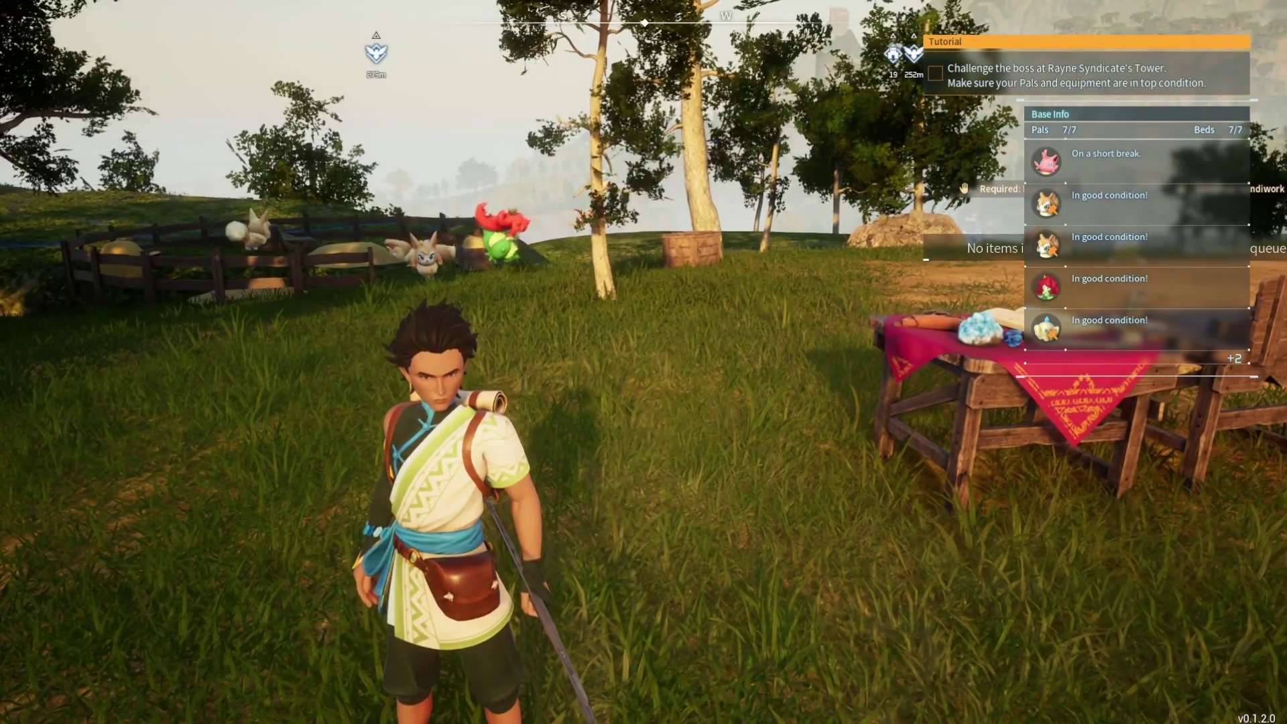
Step: Feed Red Berries from the inventory to the player character, then return to the Nitrado page
key(Tab)
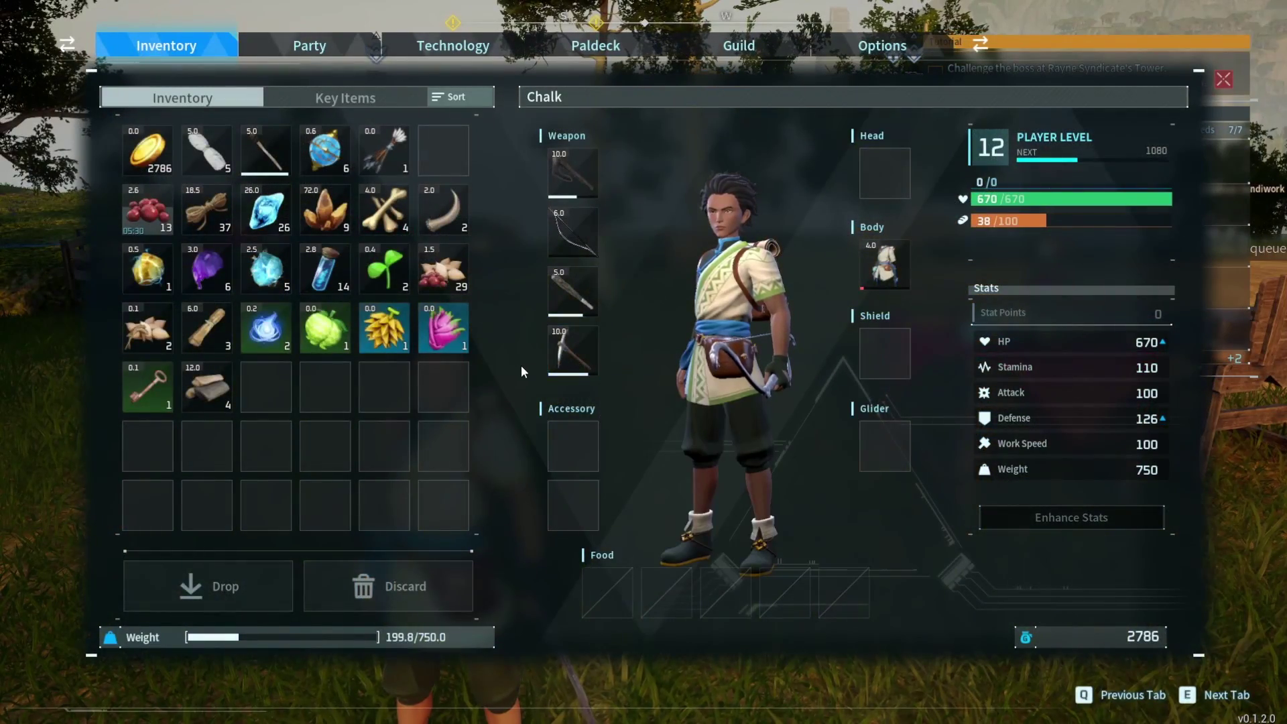
click(146, 215)
click(591, 197)
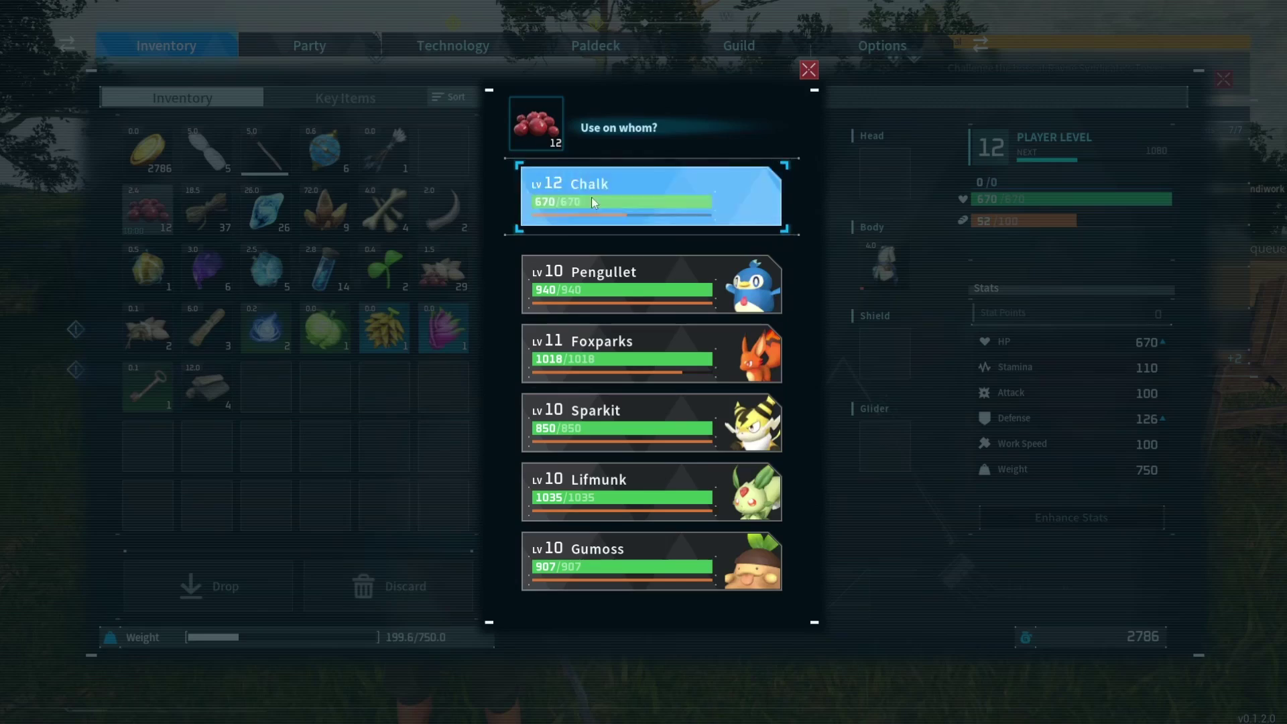
key(Tab)
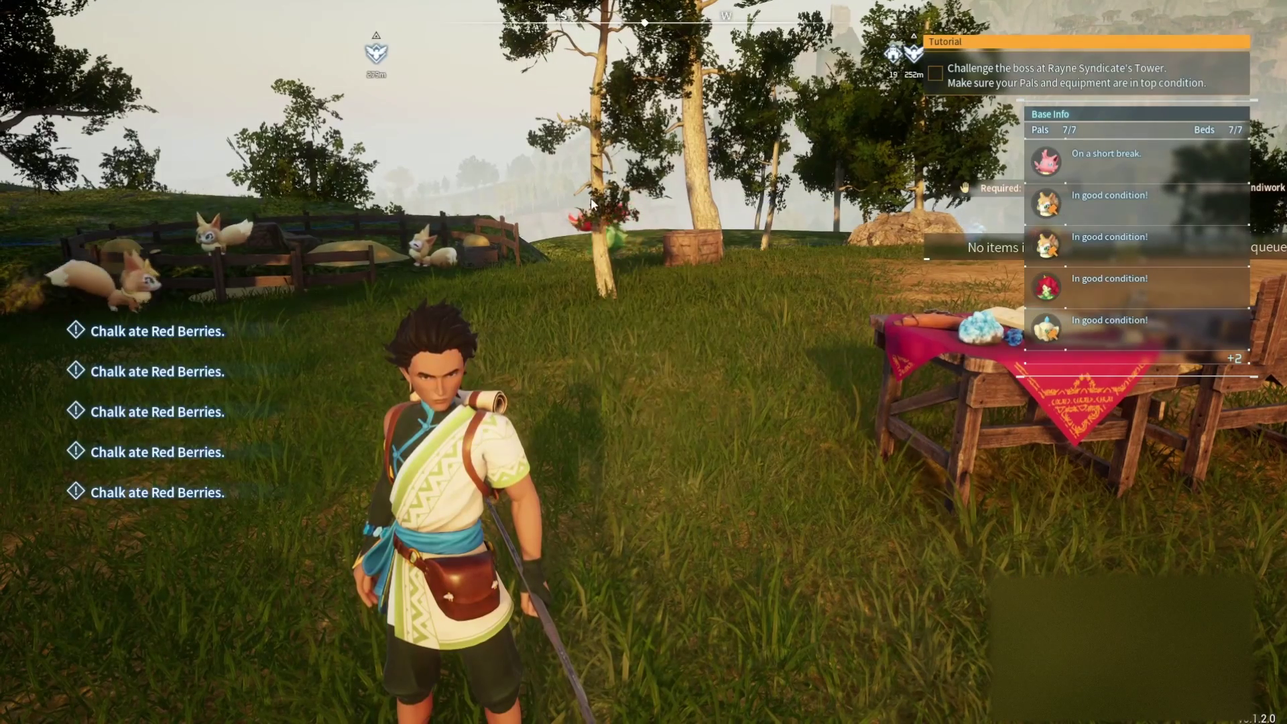
key(alt+Tab)
key(alt+Tab)
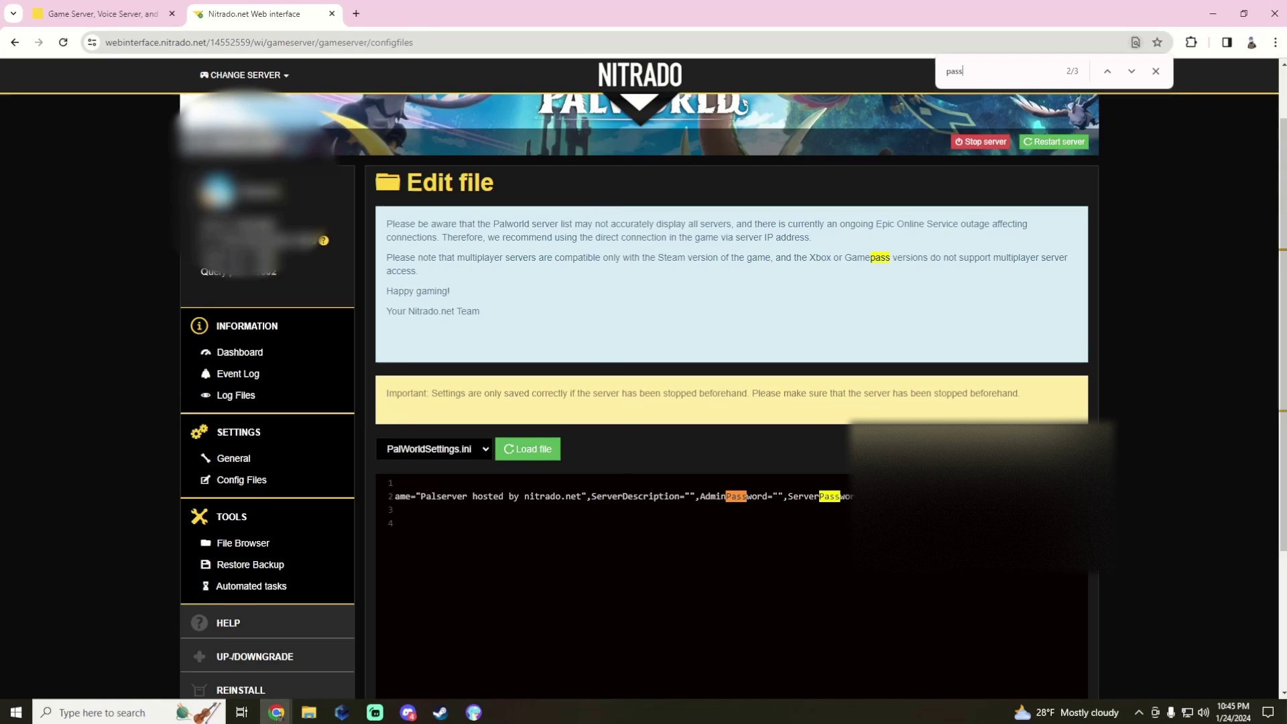
Step: Select all the config text, then deselect to view line 1, [/Script/Pal.PalGameWorldSettings]
scroll(729, 392, down, 1)
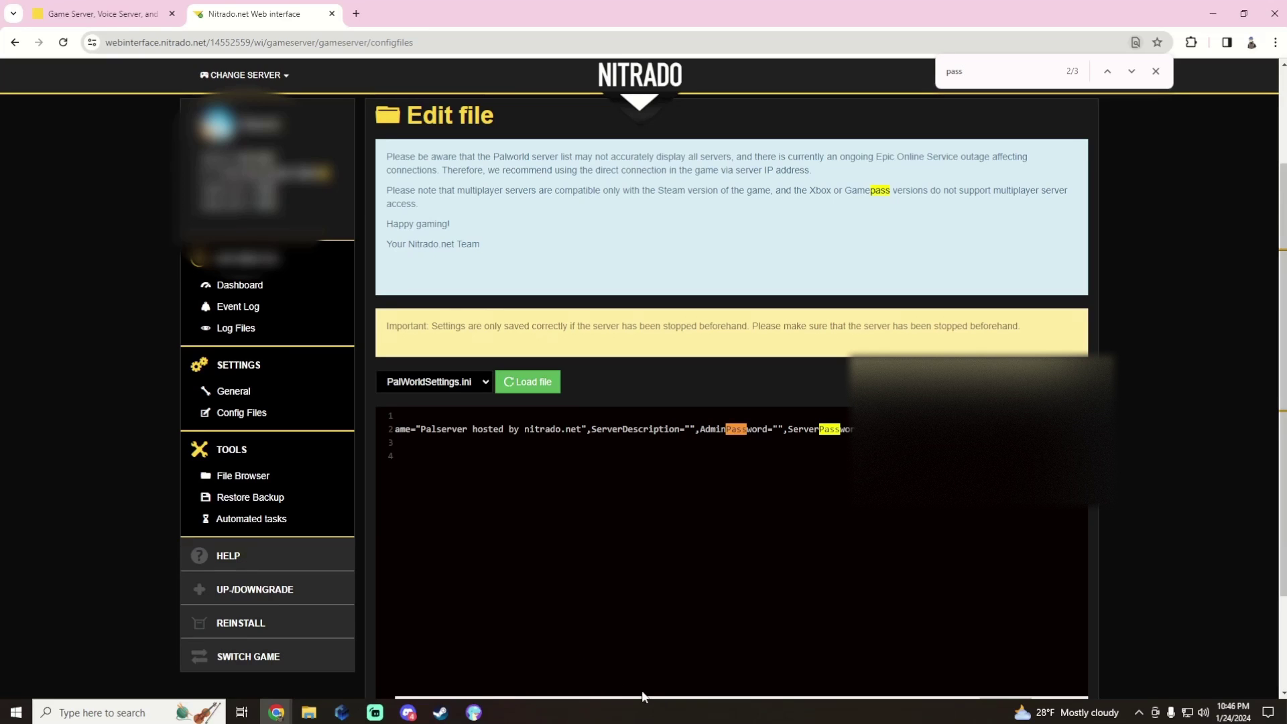
key(ctrl+a)
scroll(616, 604, down, 1)
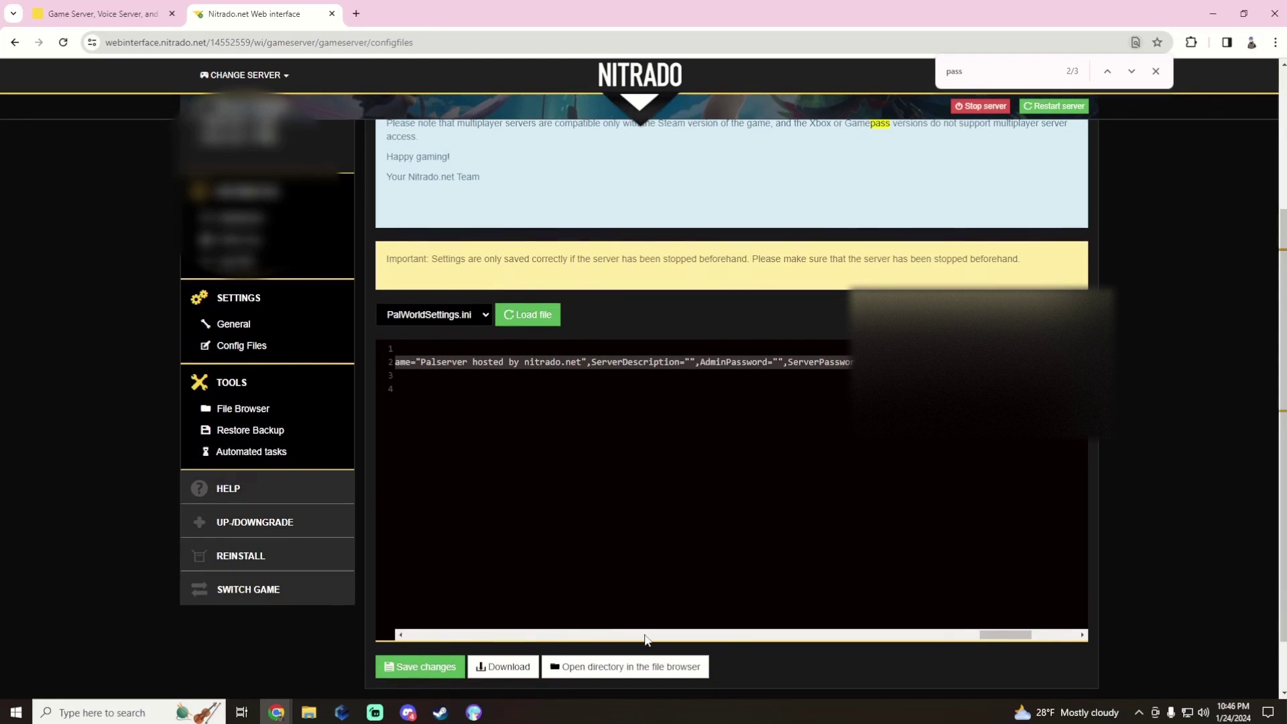
click(616, 493)
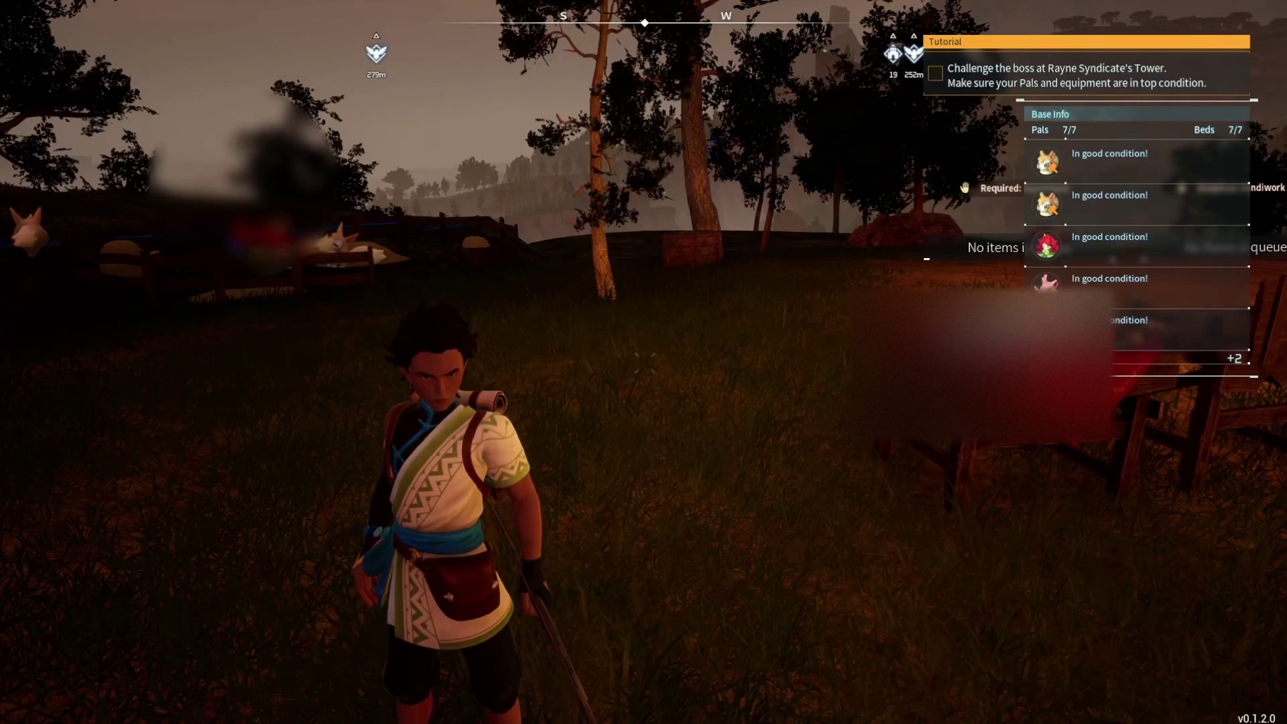
Step: Choose Return to Title from the Escape menu to leave the Nitrado-hosted Palserver
key(Escape)
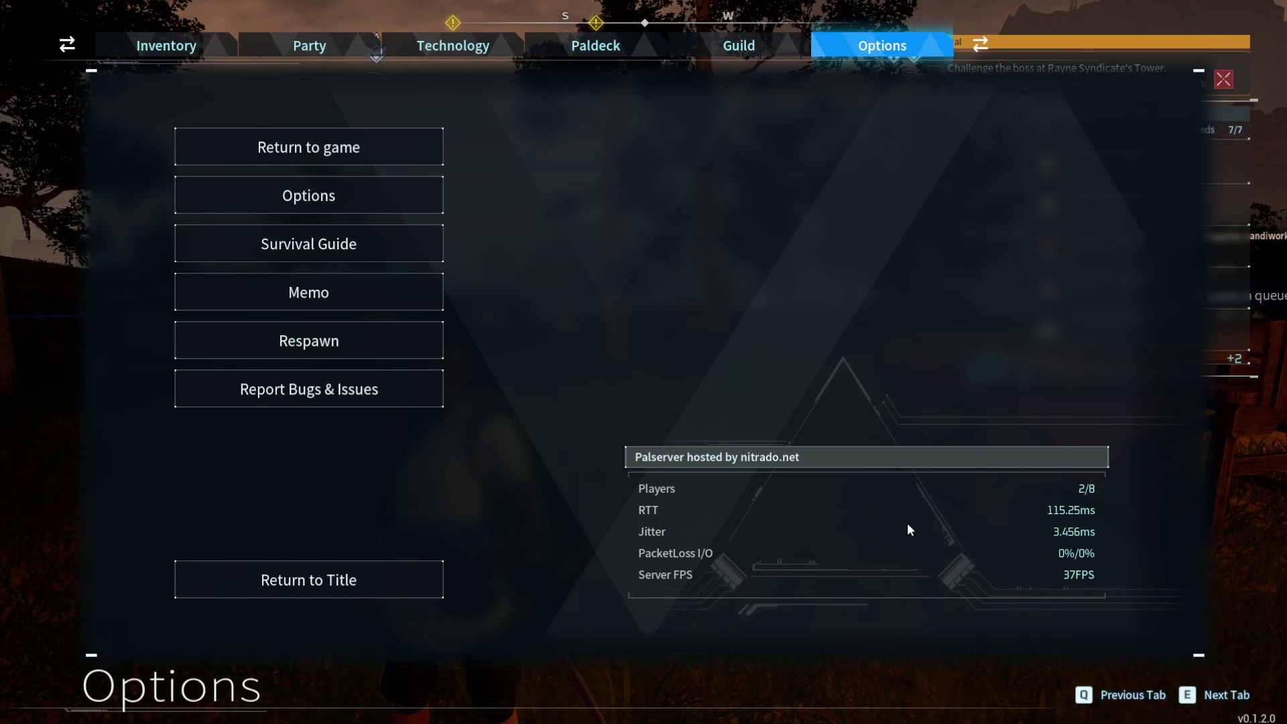
click(338, 583)
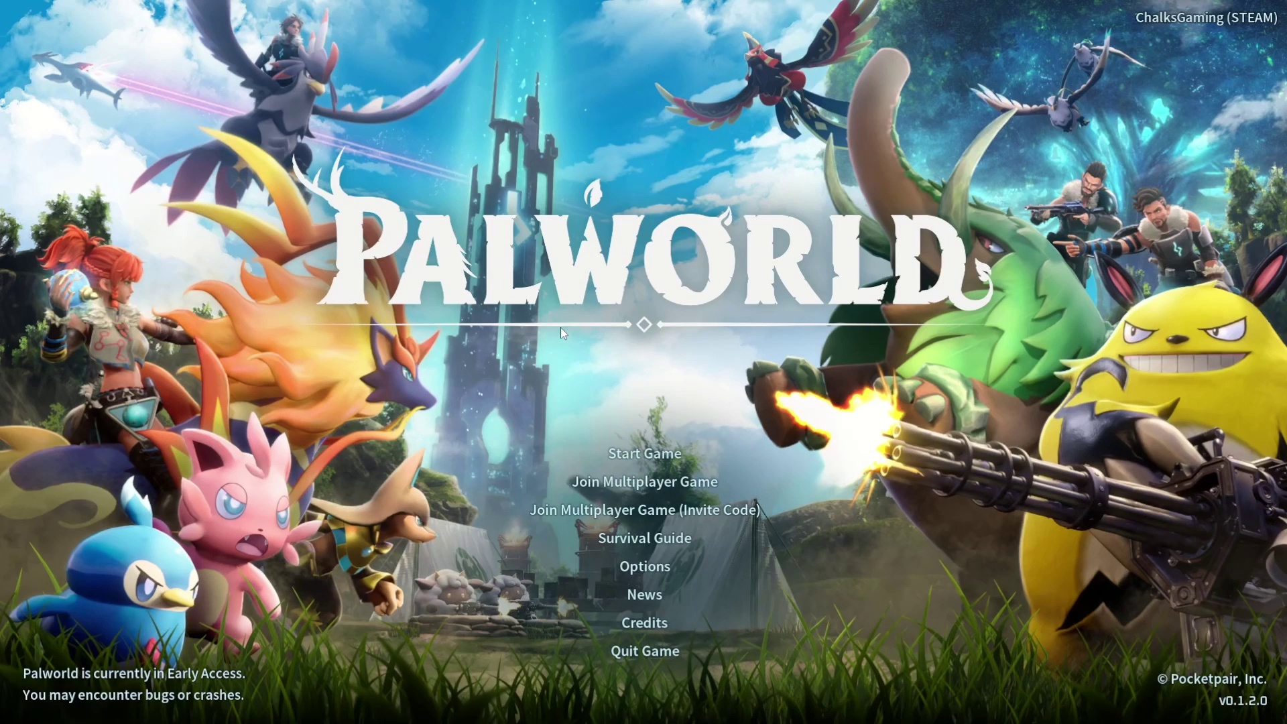
Step: Choose Join Multiplayer Game on the title screen to list dedicated servers
click(650, 482)
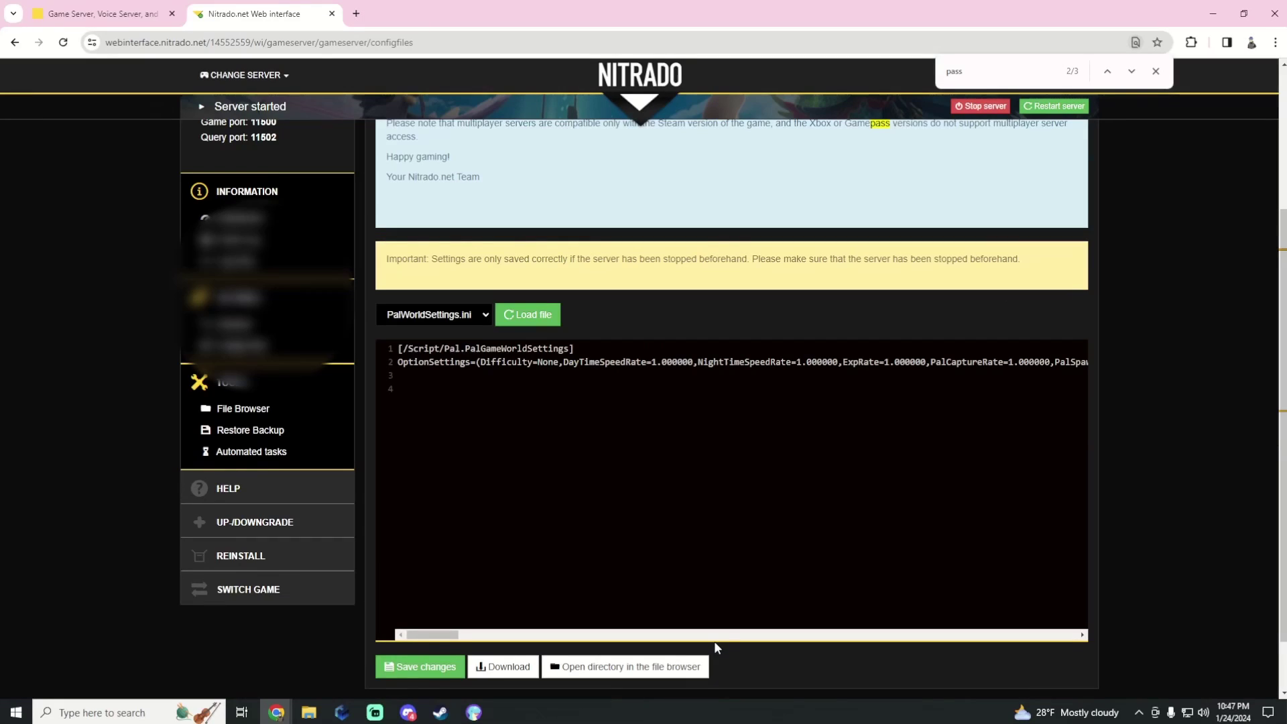
Step: Scroll up the Nitrado page to confirm Server started with game port 11500 and query port 11502
scroll(106, 400, up, 2)
scroll(105, 407, up, 2)
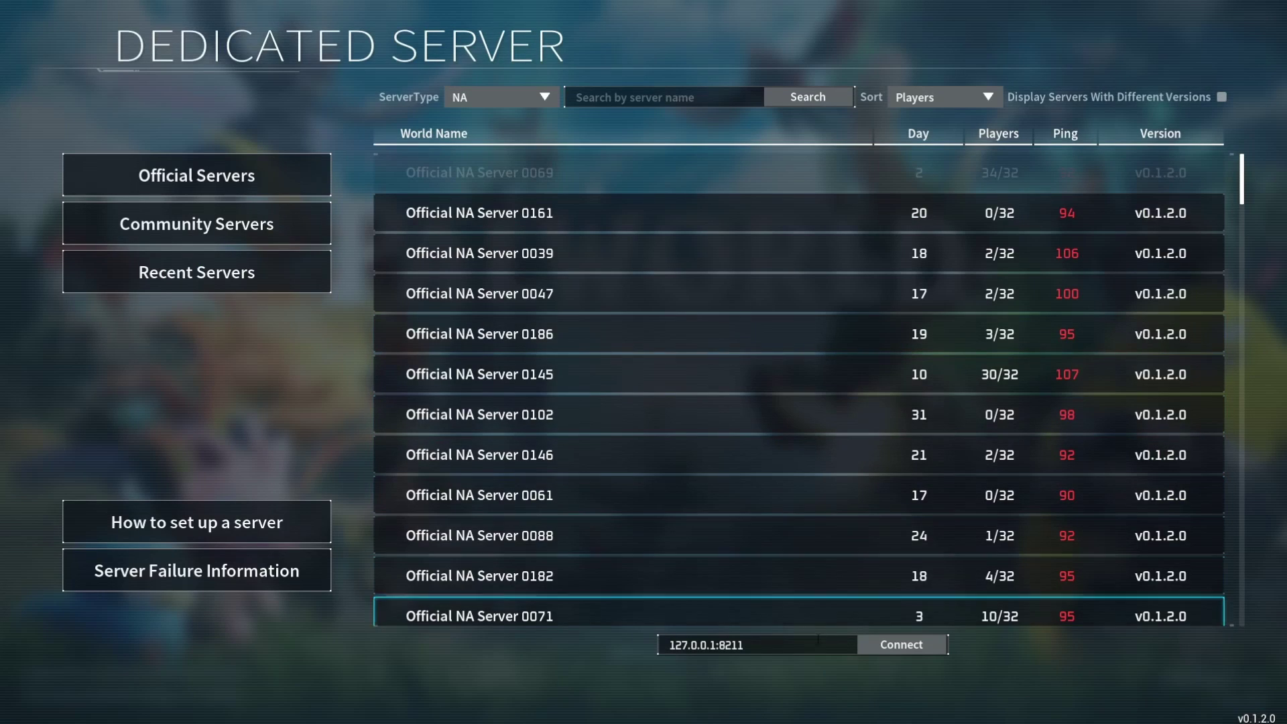
Step: Join 'Palserver hosted by nitrado.net' from the Recent Servers list
click(786, 648)
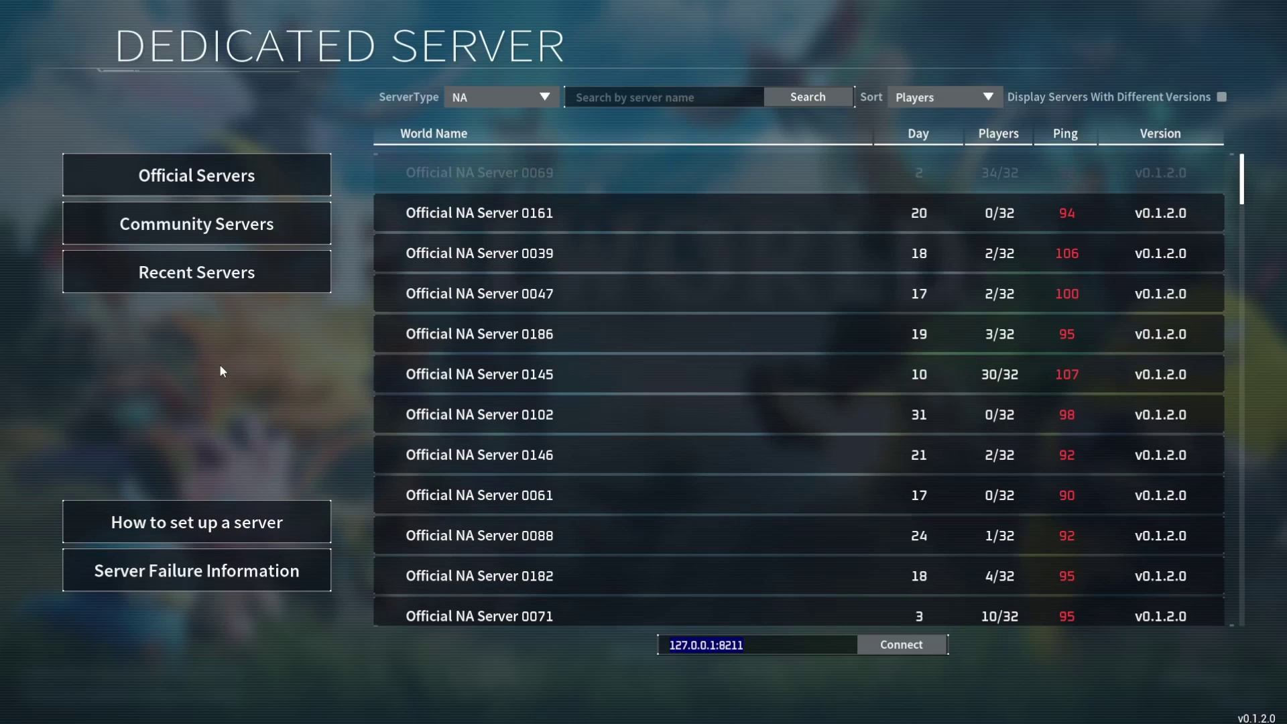
click(224, 274)
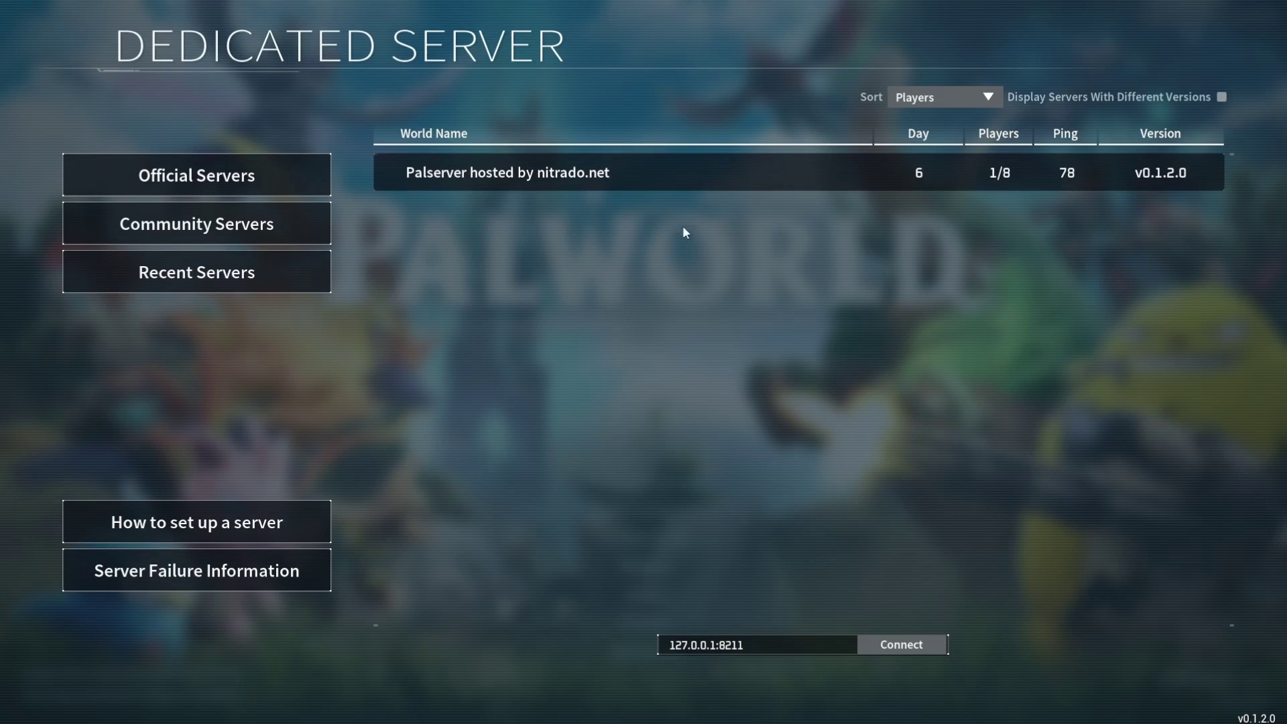
click(703, 187)
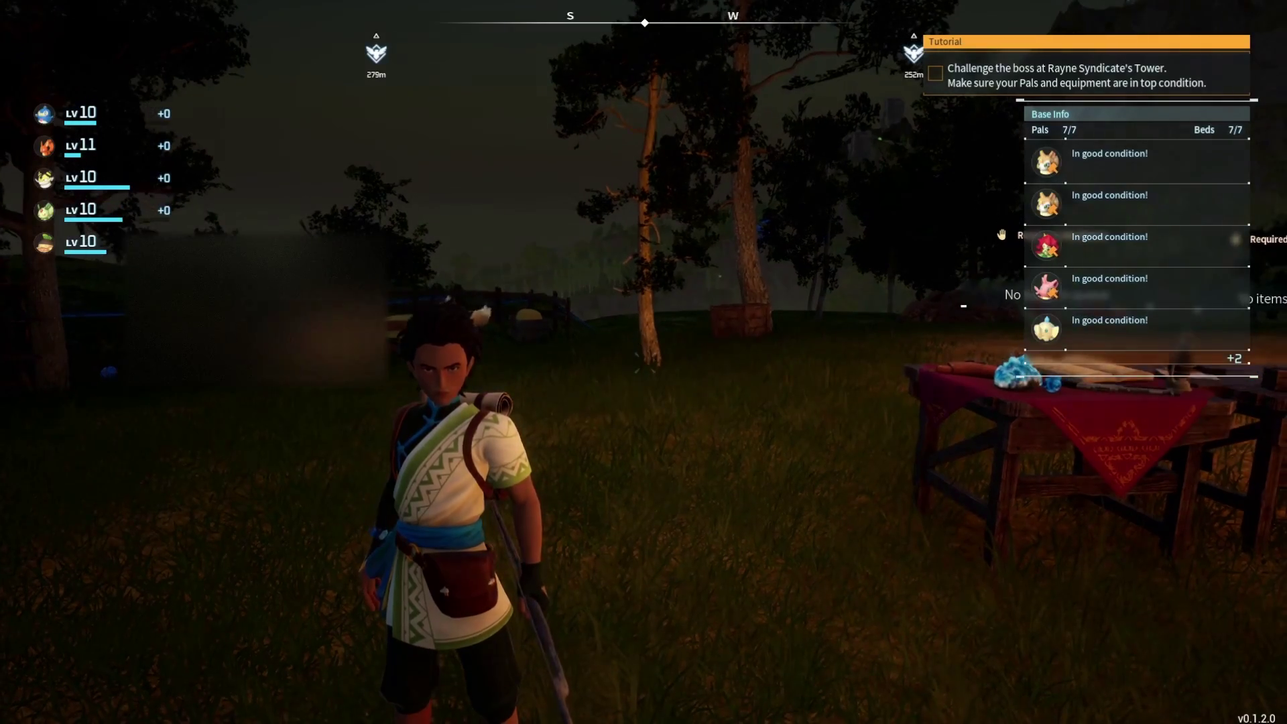
Step: Run through the base area past the grazing Vixy toward the base buildings
key(w)
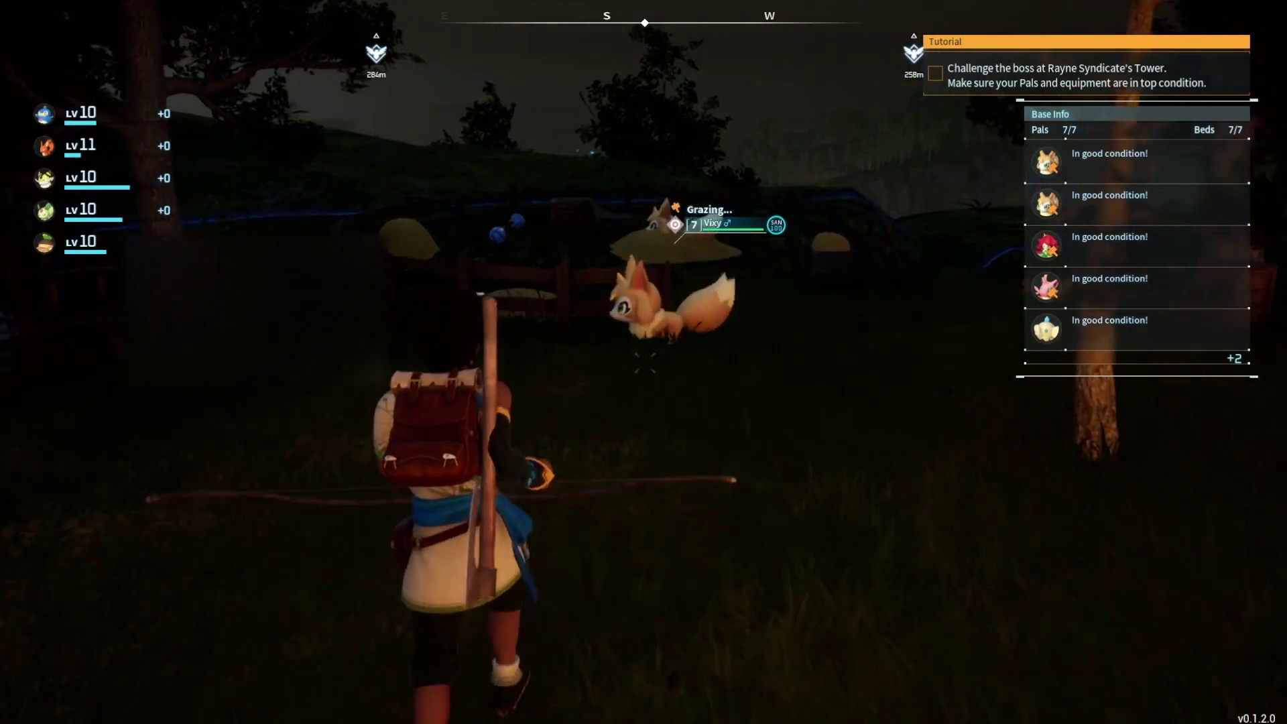
key(w)
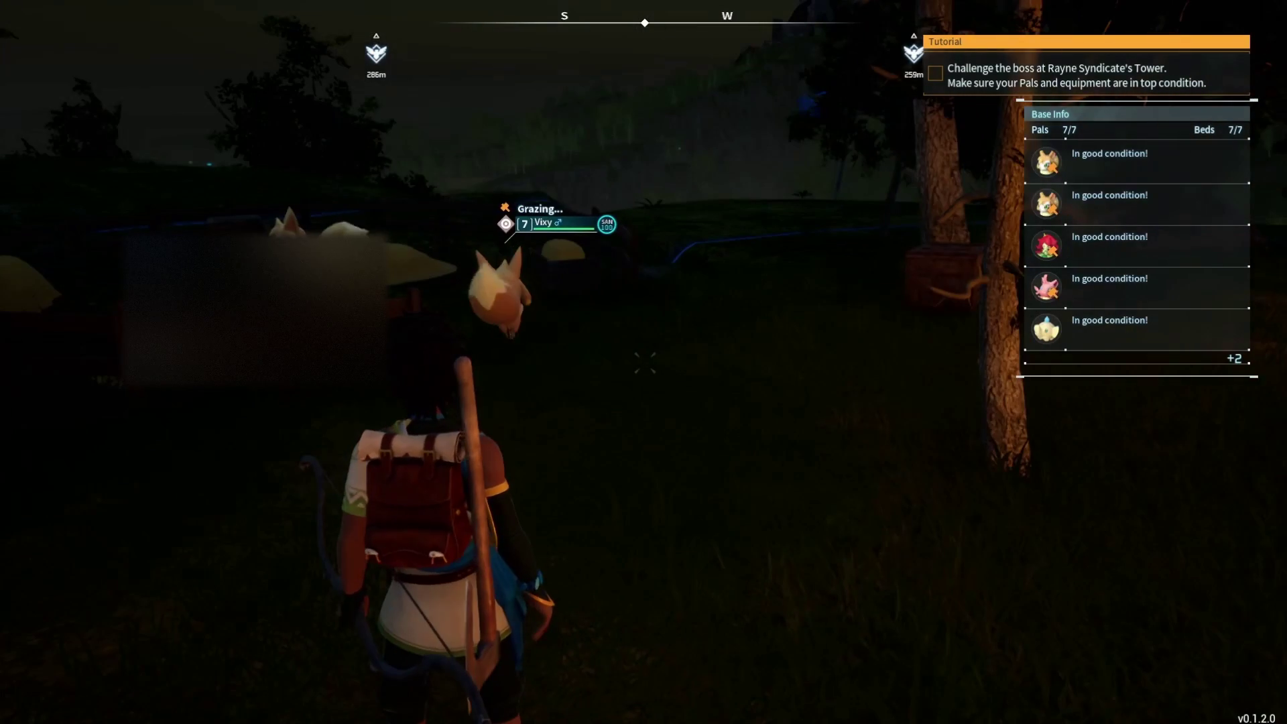
key(w)
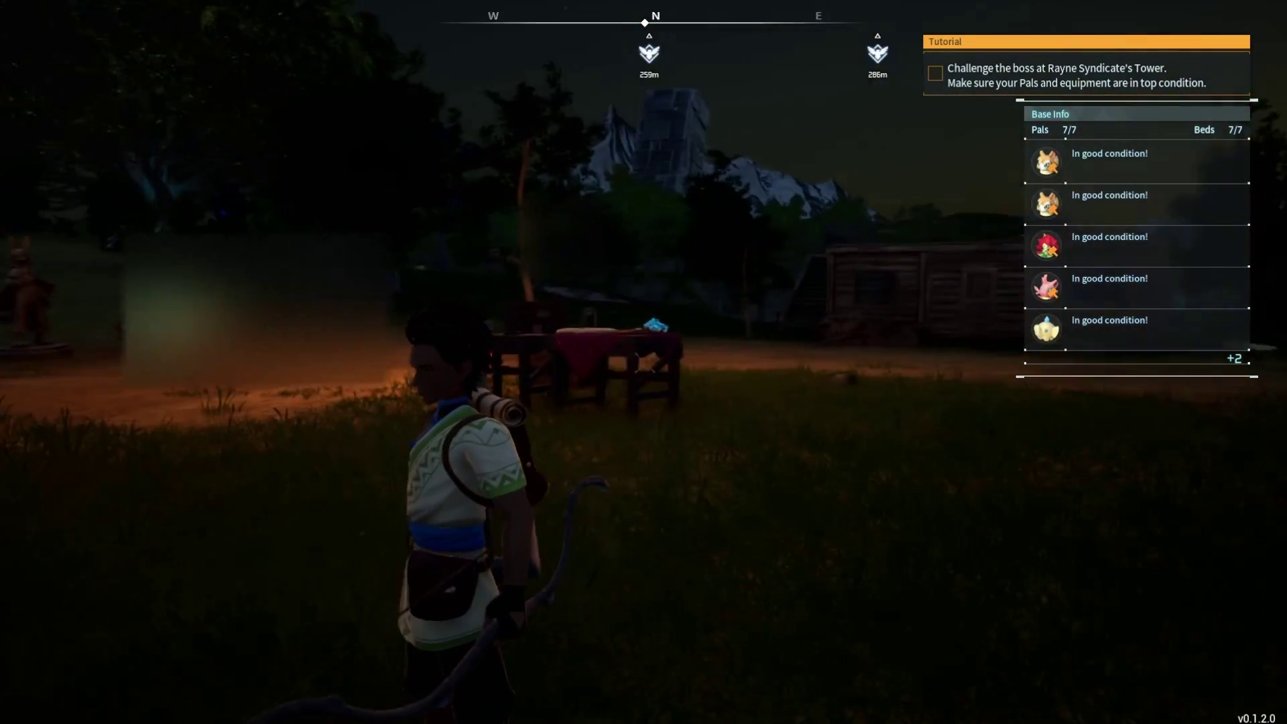